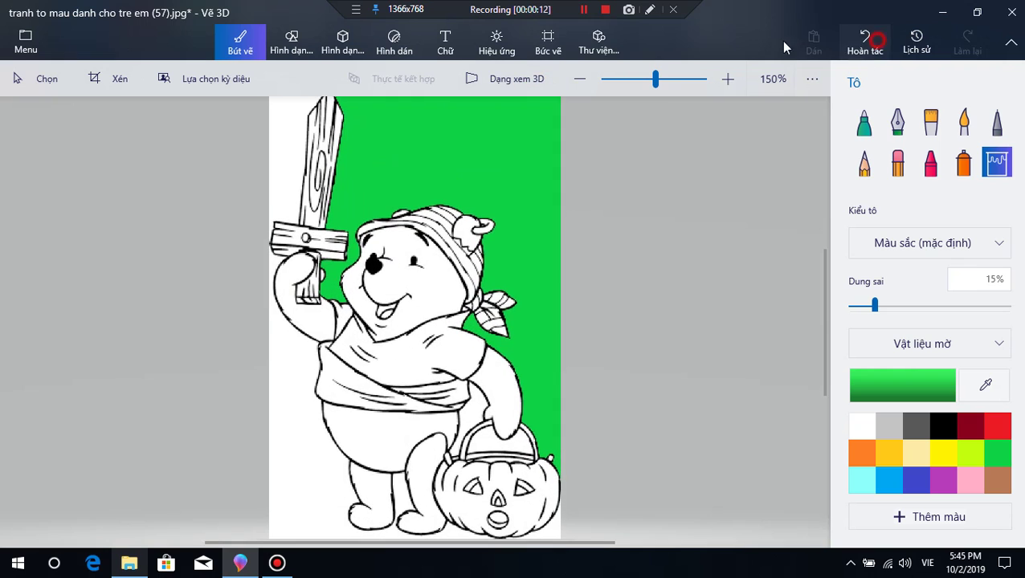
pyautogui.click(548, 40)
pyautogui.click(516, 51)
pyautogui.click(223, 40)
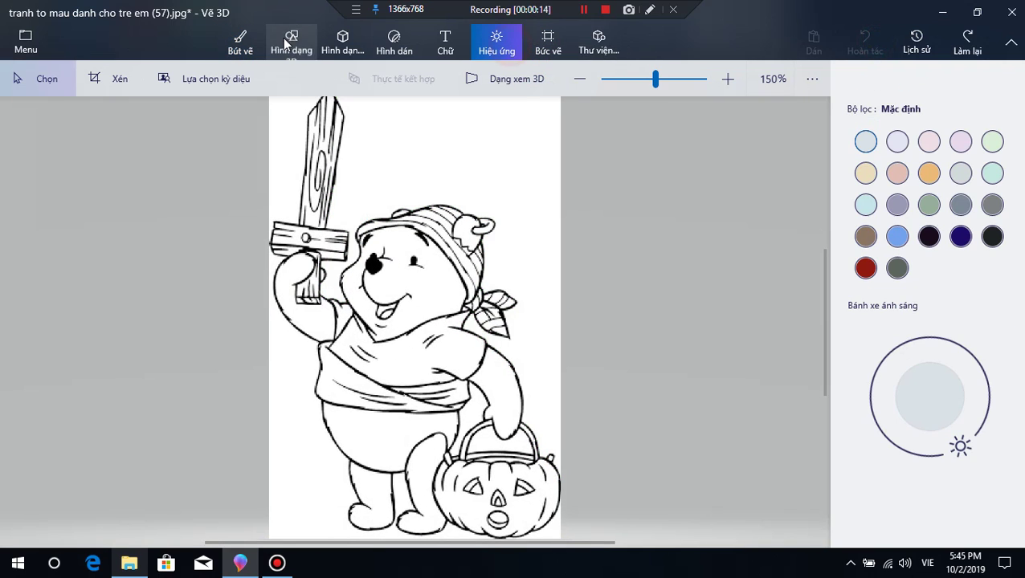
pyautogui.click(527, 91)
pyautogui.click(522, 88)
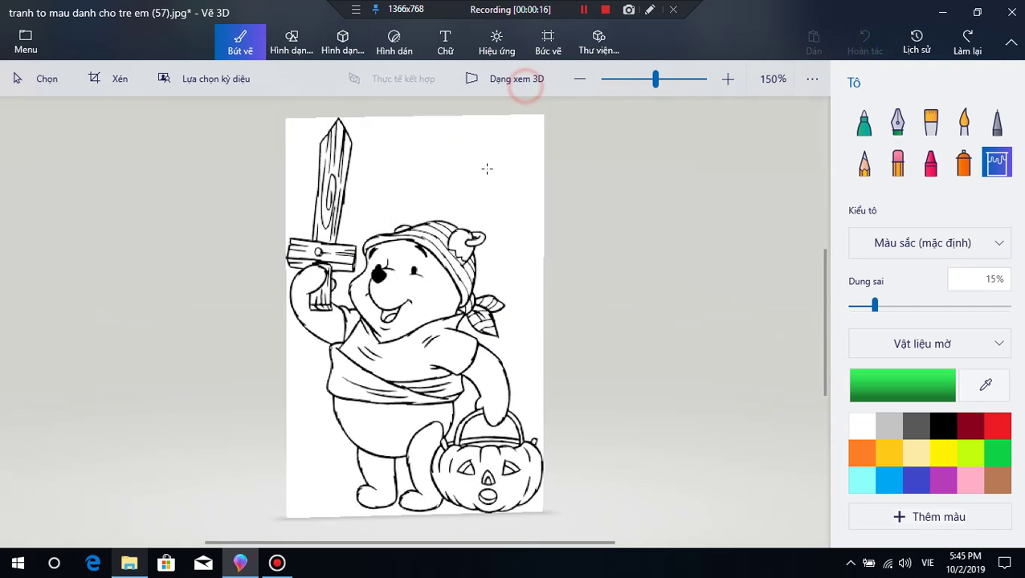
# - Pick the brown palette colour and edit it to the darker brown 9f5b33
pyautogui.click(971, 481)
pyautogui.click(996, 479)
pyautogui.click(898, 378)
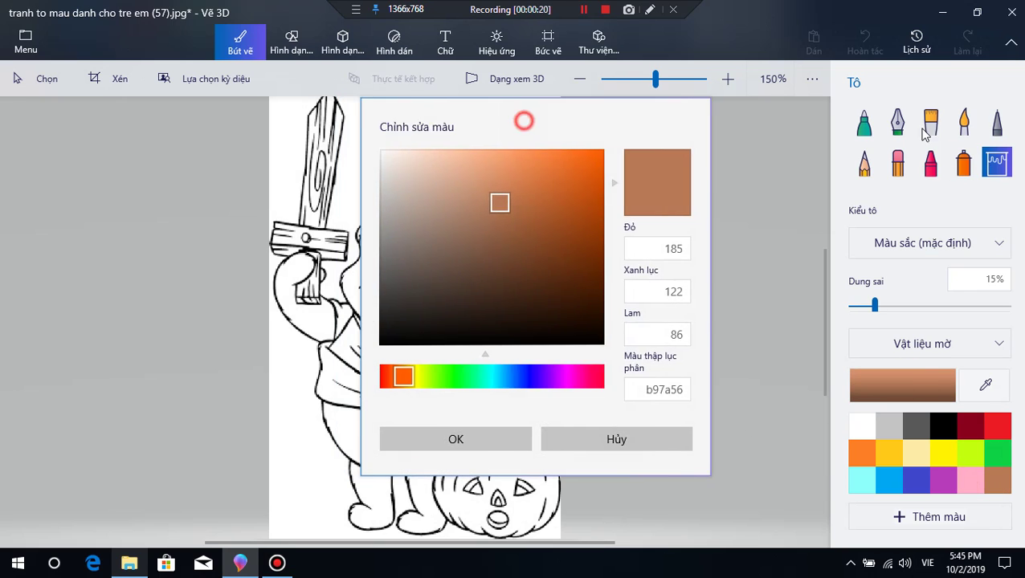
pyautogui.moveTo(523, 119); pyautogui.dragTo(864, 133)
pyautogui.moveTo(820, 214); pyautogui.dragTo(853, 235)
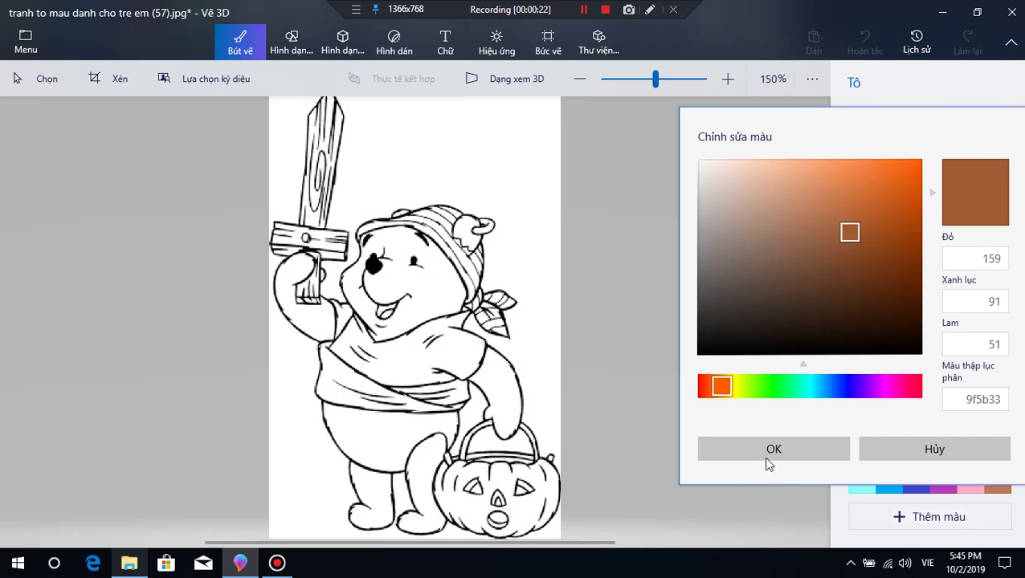
pyautogui.click(767, 452)
# - Paint the blade, crossguard and grip of the wooden sword brown with the 9 px watercolor brush at 68% opacity
pyautogui.scroll(-1, 345, 147)
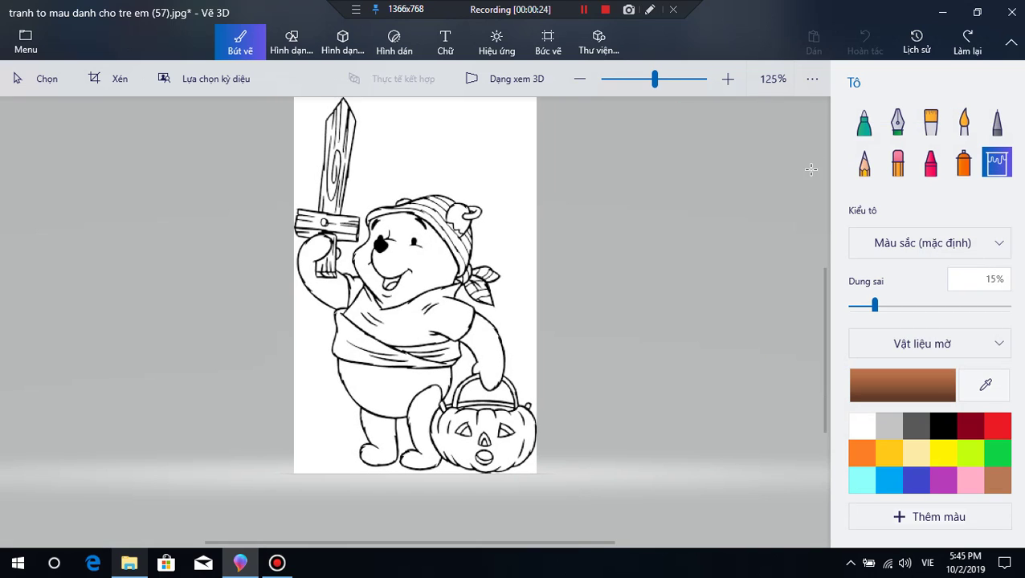
pyautogui.click(964, 121)
pyautogui.click(339, 121)
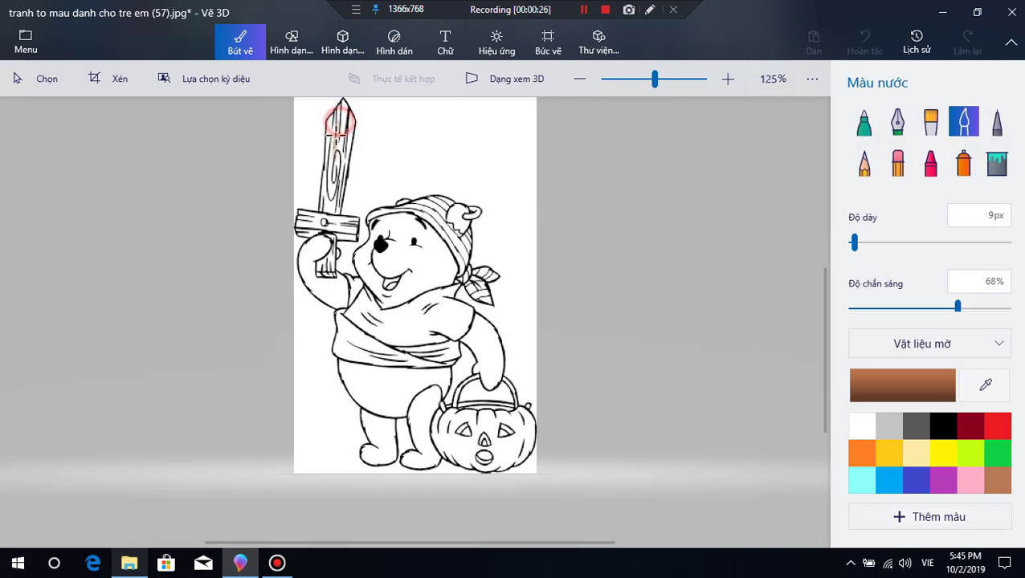
pyautogui.moveTo(338, 113)
pyautogui.mouseDown()
pyautogui.moveTo(329, 154)
pyautogui.moveTo(328, 112)
pyautogui.moveTo(324, 193)
pyautogui.mouseUp()
pyautogui.click(864, 40)
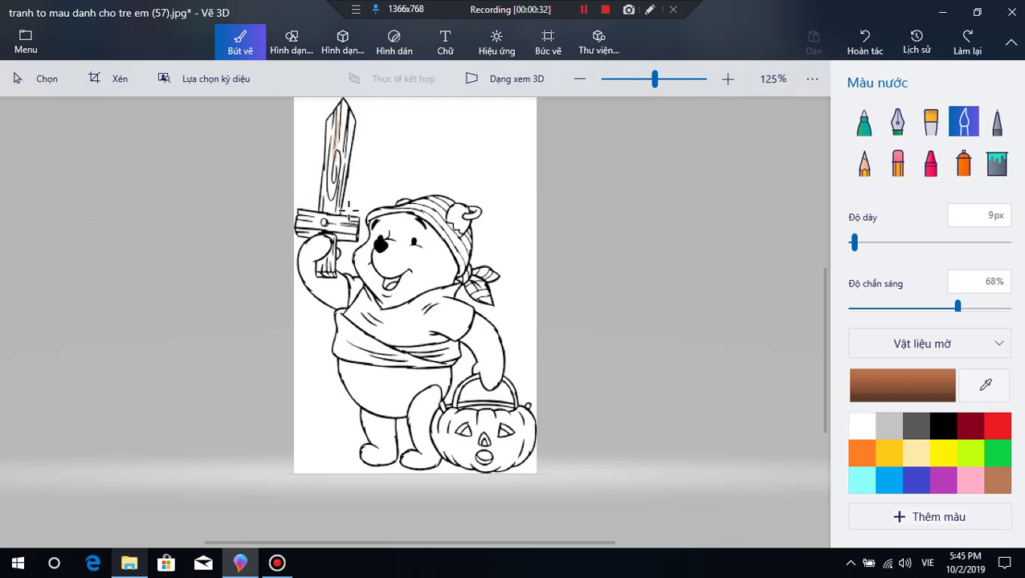
pyautogui.moveTo(339, 145); pyautogui.dragTo(340, 146)
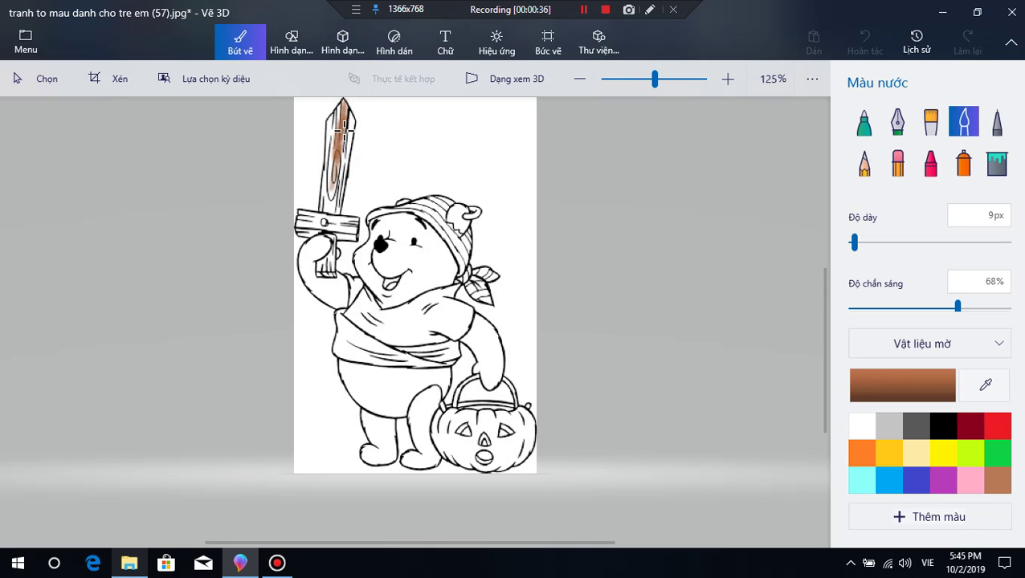
pyautogui.moveTo(350, 119)
pyautogui.mouseDown()
pyautogui.moveTo(334, 215)
pyautogui.moveTo(328, 166)
pyautogui.moveTo(321, 211)
pyautogui.moveTo(338, 102)
pyautogui.moveTo(330, 169)
pyautogui.moveTo(342, 107)
pyautogui.moveTo(343, 133)
pyautogui.moveTo(350, 122)
pyautogui.moveTo(325, 210)
pyautogui.moveTo(341, 194)
pyautogui.moveTo(328, 196)
pyautogui.moveTo(337, 181)
pyautogui.moveTo(325, 212)
pyautogui.mouseUp()
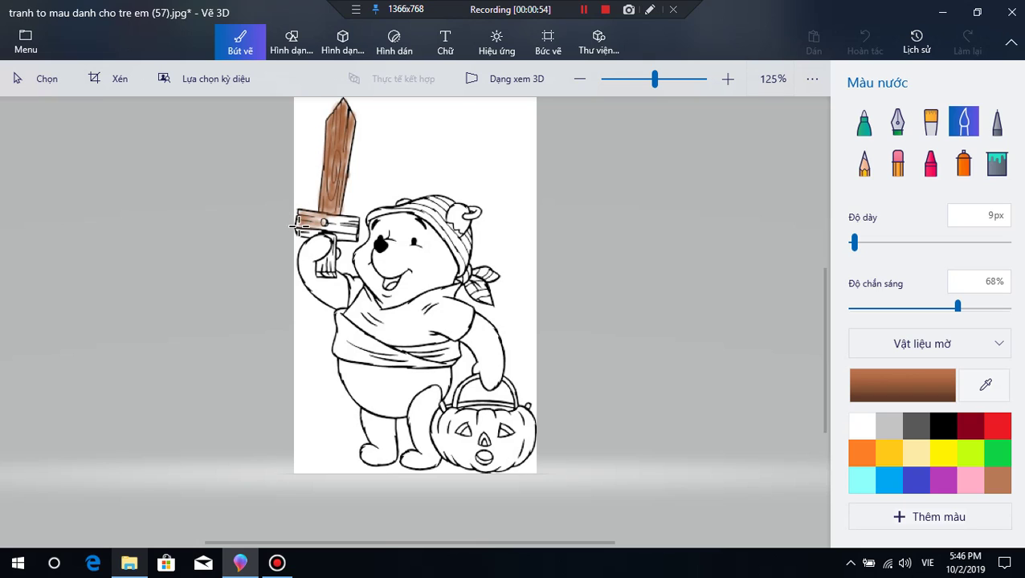
pyautogui.moveTo(311, 229)
pyautogui.mouseDown()
pyautogui.moveTo(299, 213)
pyautogui.moveTo(322, 211)
pyautogui.moveTo(312, 226)
pyautogui.mouseUp()
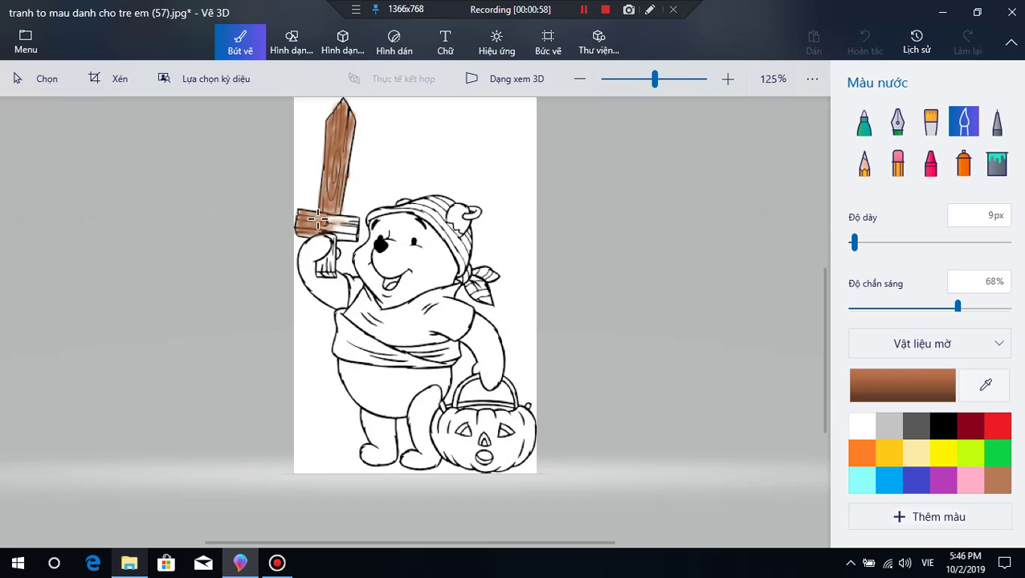
pyautogui.moveTo(319, 231)
pyautogui.mouseDown()
pyautogui.moveTo(349, 233)
pyautogui.moveTo(352, 222)
pyautogui.moveTo(339, 216)
pyautogui.moveTo(353, 217)
pyautogui.moveTo(352, 233)
pyautogui.moveTo(335, 226)
pyautogui.moveTo(353, 220)
pyautogui.moveTo(350, 233)
pyautogui.moveTo(307, 233)
pyautogui.moveTo(330, 236)
pyautogui.moveTo(329, 269)
pyautogui.moveTo(327, 259)
pyautogui.moveTo(320, 271)
pyautogui.moveTo(330, 276)
pyautogui.moveTo(318, 268)
pyautogui.moveTo(333, 252)
pyautogui.moveTo(330, 273)
pyautogui.moveTo(334, 222)
pyautogui.mouseUp()
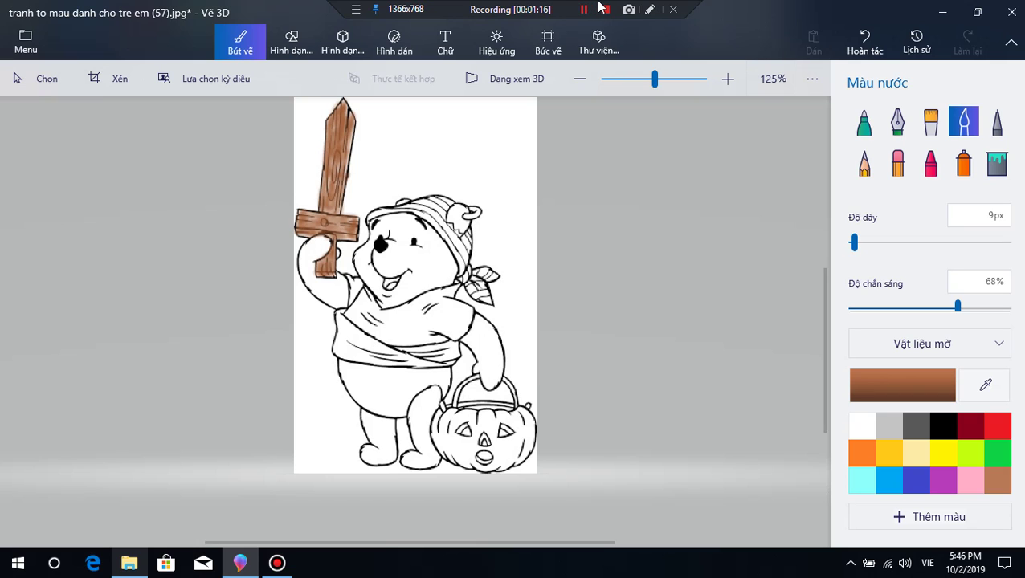
# - Pick the light grey palette colour and edit it to the warm grey aa9e9e
pyautogui.click(888, 427)
pyautogui.click(892, 384)
pyautogui.moveTo(533, 112); pyautogui.dragTo(866, 153)
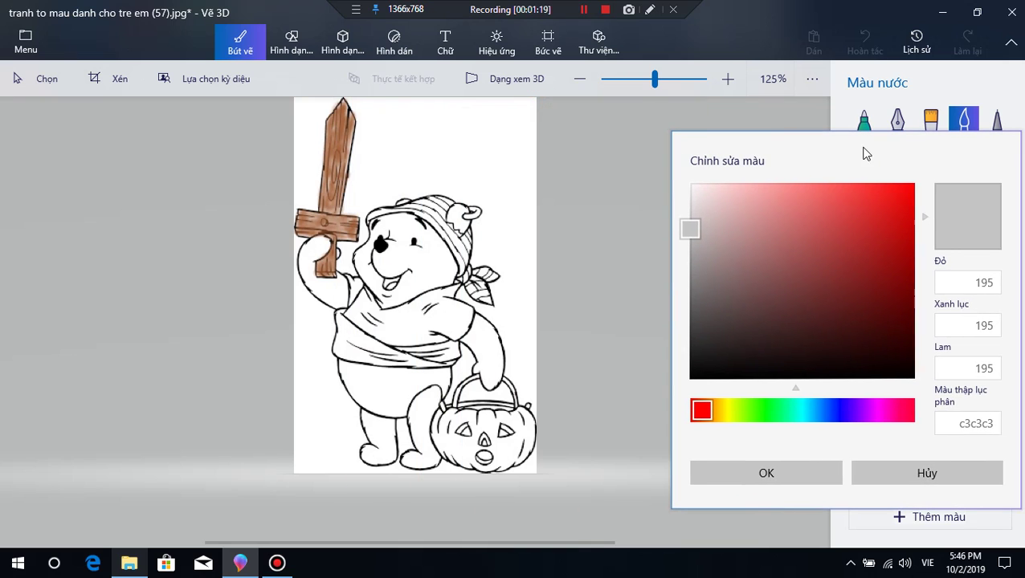
pyautogui.click(696, 231)
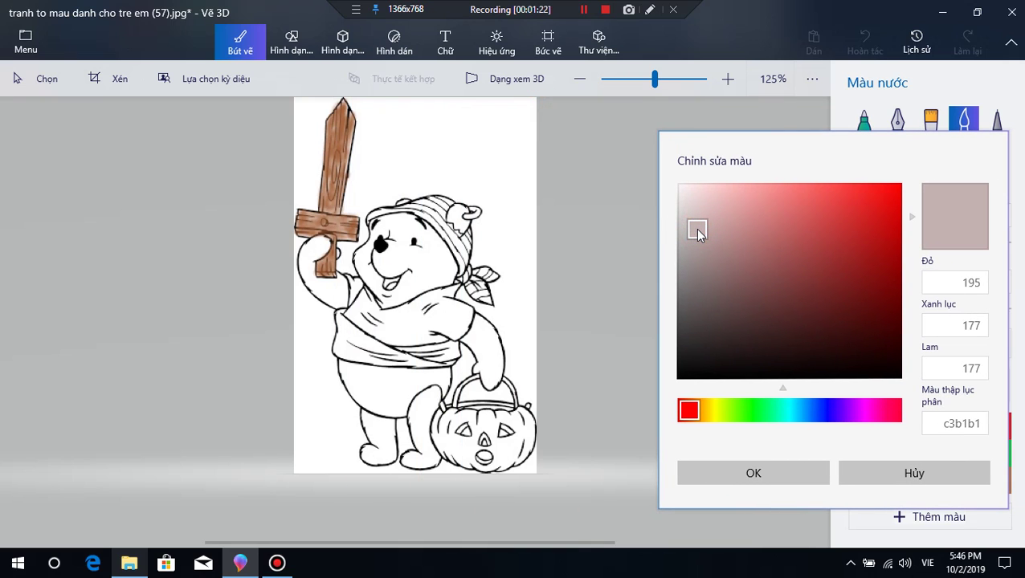
pyautogui.moveTo(697, 231)
pyautogui.mouseDown()
pyautogui.moveTo(705, 242)
pyautogui.moveTo(695, 249)
pyautogui.mouseUp()
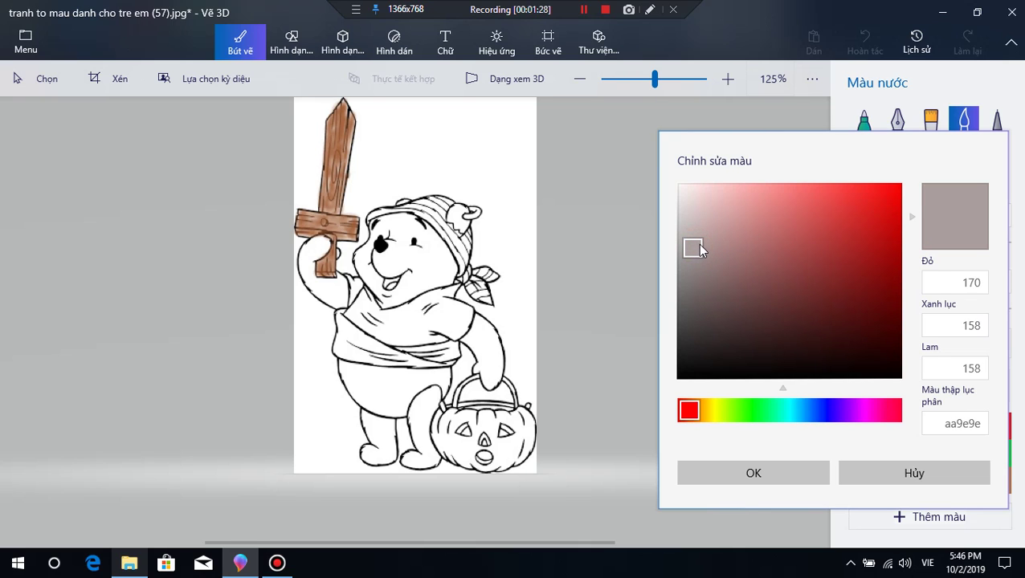
pyautogui.click(716, 472)
# - Paint the folded sash around the bear's waist warm grey
pyautogui.scroll(1, 388, 384)
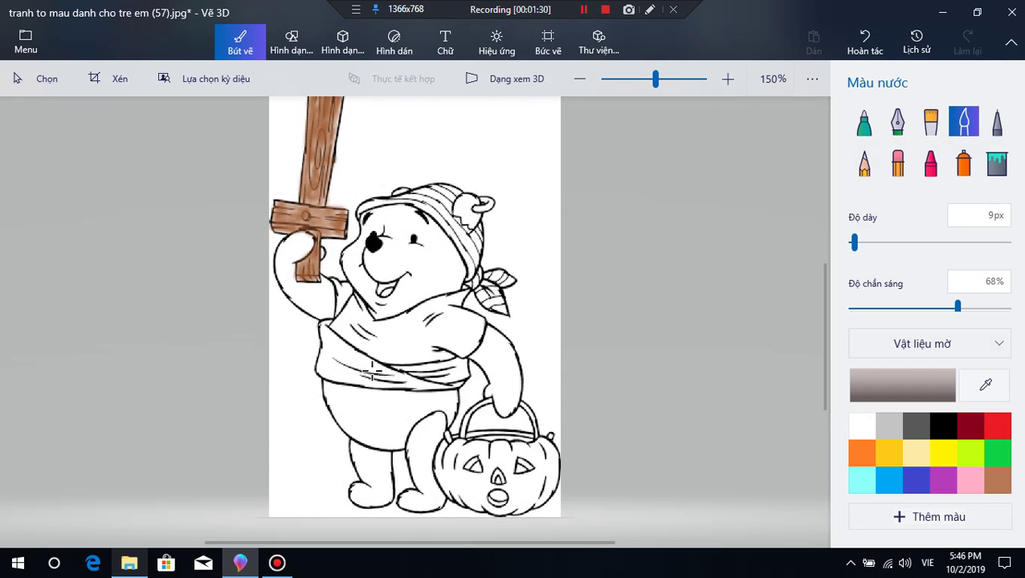
pyautogui.moveTo(420, 363)
pyautogui.mouseDown()
pyautogui.moveTo(444, 367)
pyautogui.moveTo(403, 370)
pyautogui.moveTo(460, 361)
pyautogui.moveTo(434, 376)
pyautogui.moveTo(462, 377)
pyautogui.moveTo(469, 365)
pyautogui.moveTo(454, 386)
pyautogui.moveTo(458, 378)
pyautogui.mouseUp()
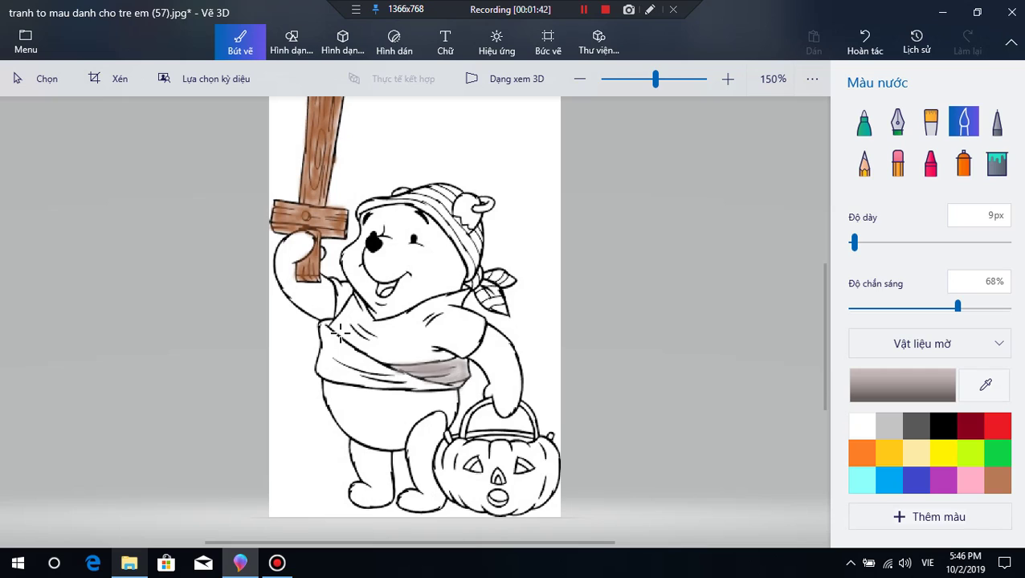
pyautogui.moveTo(322, 347)
pyautogui.mouseDown()
pyautogui.moveTo(370, 376)
pyautogui.moveTo(312, 366)
pyautogui.moveTo(335, 366)
pyautogui.moveTo(323, 380)
pyautogui.moveTo(457, 382)
pyautogui.moveTo(366, 372)
pyautogui.moveTo(379, 363)
pyautogui.moveTo(365, 368)
pyautogui.moveTo(328, 337)
pyautogui.moveTo(369, 369)
pyautogui.moveTo(333, 337)
pyautogui.moveTo(345, 362)
pyautogui.moveTo(354, 365)
pyautogui.moveTo(334, 337)
pyautogui.moveTo(398, 373)
pyautogui.moveTo(342, 346)
pyautogui.moveTo(380, 369)
pyautogui.moveTo(342, 355)
pyautogui.moveTo(370, 370)
pyautogui.moveTo(332, 329)
pyautogui.mouseUp()
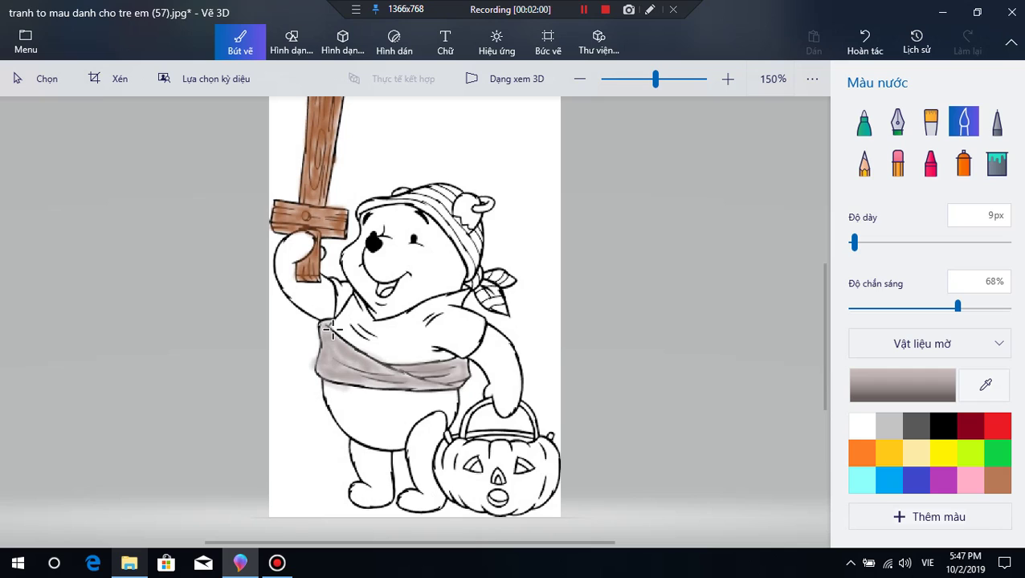
pyautogui.moveTo(325, 367)
pyautogui.mouseDown()
pyautogui.moveTo(435, 389)
pyautogui.moveTo(360, 386)
pyautogui.moveTo(425, 378)
pyautogui.mouseUp()
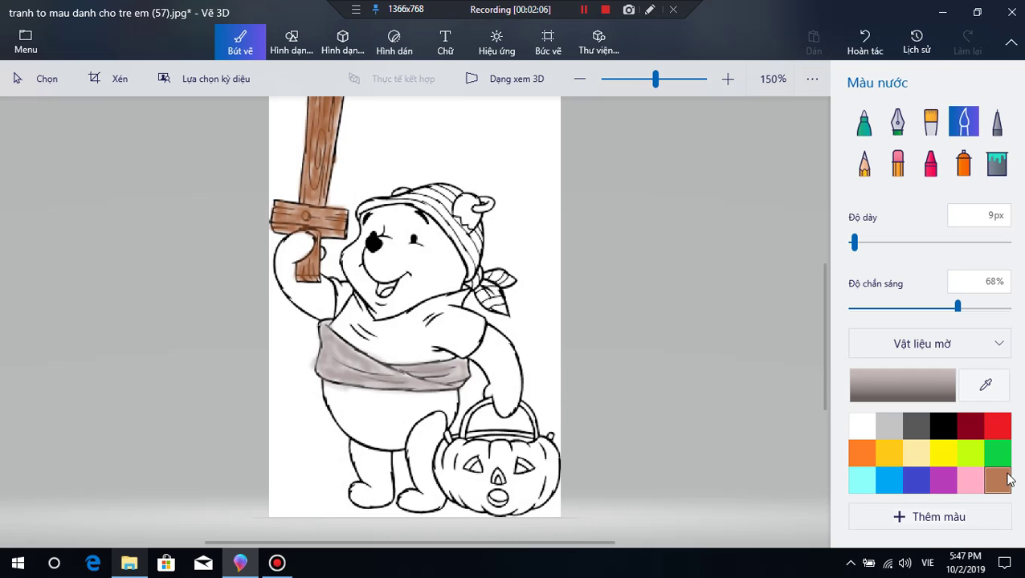
# - Pick the orange palette colour and edit it to a slightly darker orange
pyautogui.click(876, 456)
pyautogui.click(890, 386)
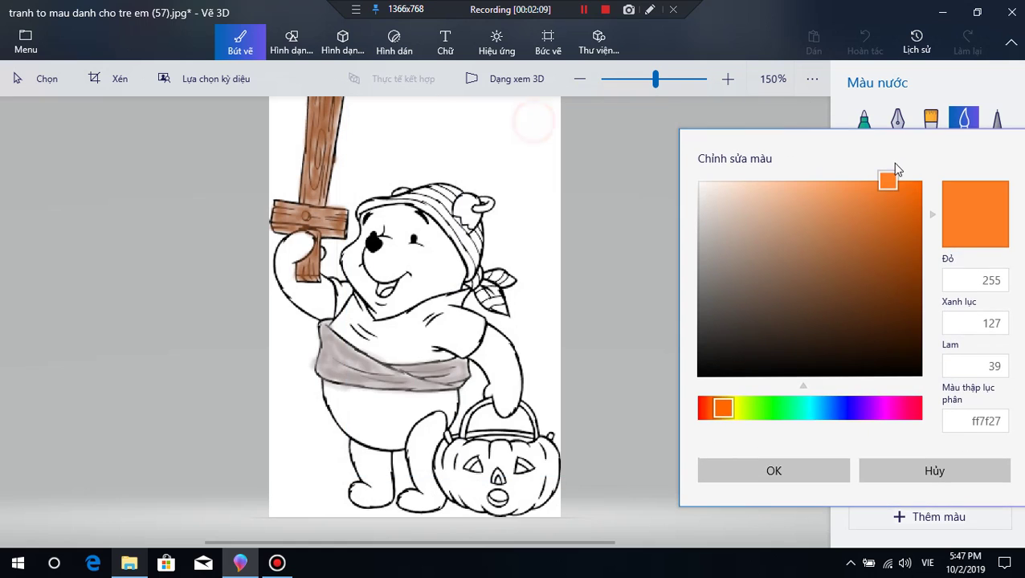
pyautogui.click(895, 201)
pyautogui.moveTo(894, 201); pyautogui.dragTo(903, 209)
pyautogui.click(773, 471)
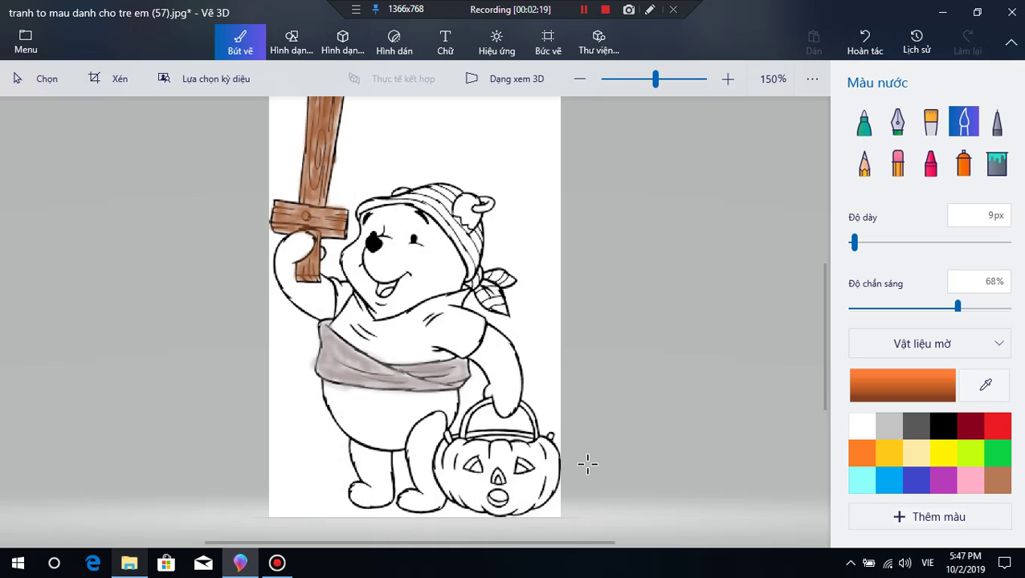
# - Paint the pumpkin bucket's body, rim and side knobs orange, leaving its eyes, nose and mouth unpainted
pyautogui.moveTo(482, 472)
pyautogui.mouseDown()
pyautogui.moveTo(457, 472)
pyautogui.moveTo(484, 479)
pyautogui.moveTo(482, 460)
pyautogui.moveTo(481, 486)
pyautogui.moveTo(476, 441)
pyautogui.moveTo(488, 444)
pyautogui.moveTo(463, 448)
pyautogui.moveTo(484, 445)
pyautogui.moveTo(465, 446)
pyautogui.moveTo(455, 471)
pyautogui.moveTo(471, 449)
pyautogui.moveTo(462, 461)
pyautogui.moveTo(479, 457)
pyautogui.moveTo(473, 465)
pyautogui.moveTo(445, 451)
pyautogui.mouseUp()
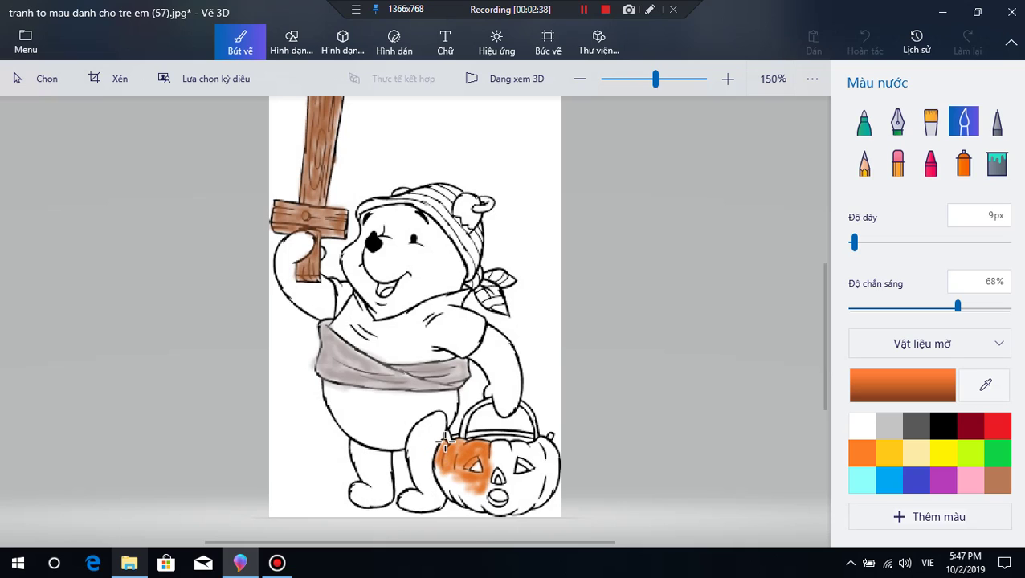
pyautogui.moveTo(443, 456)
pyautogui.mouseDown()
pyautogui.moveTo(446, 428)
pyautogui.moveTo(445, 474)
pyautogui.mouseUp()
pyautogui.moveTo(459, 503)
pyautogui.mouseDown()
pyautogui.moveTo(460, 467)
pyautogui.moveTo(461, 492)
pyautogui.moveTo(466, 482)
pyautogui.moveTo(478, 510)
pyautogui.moveTo(467, 499)
pyautogui.moveTo(483, 493)
pyautogui.moveTo(506, 512)
pyautogui.moveTo(482, 502)
pyautogui.moveTo(485, 513)
pyautogui.moveTo(486, 500)
pyautogui.moveTo(516, 502)
pyautogui.moveTo(500, 505)
pyautogui.moveTo(507, 515)
pyautogui.moveTo(539, 485)
pyautogui.moveTo(519, 514)
pyautogui.moveTo(553, 473)
pyautogui.moveTo(535, 497)
pyautogui.moveTo(551, 490)
pyautogui.moveTo(534, 504)
pyautogui.moveTo(547, 494)
pyautogui.moveTo(541, 439)
pyautogui.moveTo(551, 446)
pyautogui.moveTo(551, 436)
pyautogui.moveTo(555, 477)
pyautogui.moveTo(547, 446)
pyautogui.moveTo(537, 440)
pyautogui.moveTo(558, 464)
pyautogui.moveTo(511, 437)
pyautogui.moveTo(489, 455)
pyautogui.moveTo(491, 444)
pyautogui.moveTo(510, 446)
pyautogui.moveTo(497, 450)
pyautogui.moveTo(506, 452)
pyautogui.moveTo(491, 461)
pyautogui.moveTo(502, 468)
pyautogui.moveTo(492, 466)
pyautogui.moveTo(494, 479)
pyautogui.moveTo(515, 449)
pyautogui.moveTo(539, 463)
pyautogui.moveTo(519, 450)
pyautogui.moveTo(536, 444)
pyautogui.moveTo(545, 462)
pyautogui.moveTo(524, 496)
pyautogui.moveTo(496, 478)
pyautogui.moveTo(474, 493)
pyautogui.moveTo(517, 492)
pyautogui.moveTo(533, 457)
pyautogui.mouseUp()
pyautogui.moveTo(448, 429); pyautogui.dragTo(454, 436)
pyautogui.moveTo(486, 435)
pyautogui.mouseDown()
pyautogui.moveTo(539, 438)
pyautogui.moveTo(481, 434)
pyautogui.mouseUp()
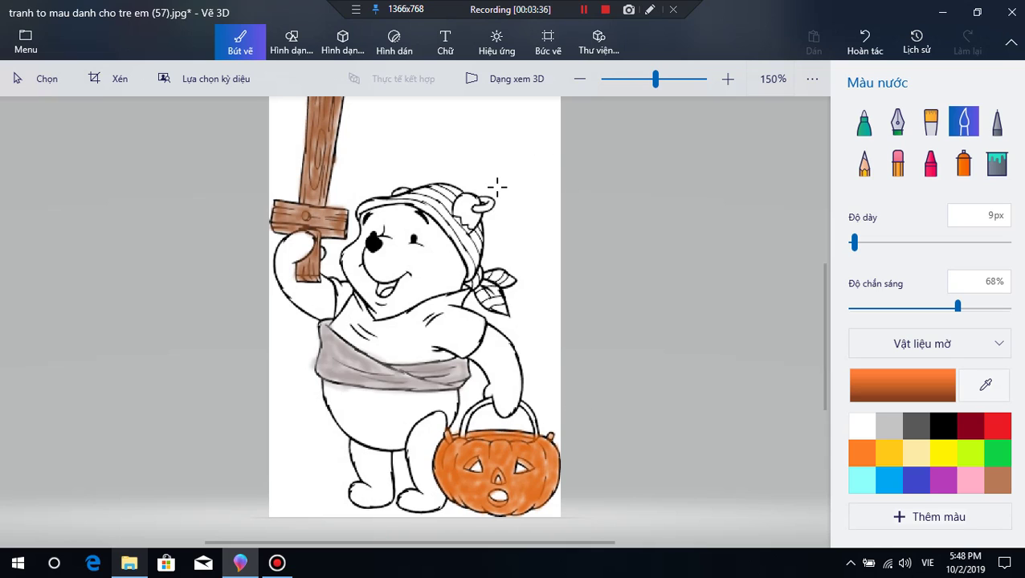
# - Paint the bear's bandana with its knot and tails, plus the tongue, in the same orange
pyautogui.moveTo(379, 201)
pyautogui.mouseDown()
pyautogui.moveTo(446, 183)
pyautogui.moveTo(421, 200)
pyautogui.moveTo(428, 214)
pyautogui.moveTo(408, 197)
pyautogui.moveTo(446, 212)
pyautogui.moveTo(455, 201)
pyautogui.moveTo(438, 205)
pyautogui.moveTo(454, 197)
pyautogui.moveTo(441, 195)
pyautogui.moveTo(453, 190)
pyautogui.moveTo(429, 199)
pyautogui.moveTo(453, 187)
pyautogui.moveTo(414, 200)
pyautogui.moveTo(449, 219)
pyautogui.mouseUp()
pyautogui.moveTo(468, 255)
pyautogui.mouseDown()
pyautogui.moveTo(465, 232)
pyautogui.moveTo(462, 256)
pyautogui.moveTo(476, 229)
pyautogui.moveTo(468, 267)
pyautogui.moveTo(464, 251)
pyautogui.moveTo(472, 271)
pyautogui.moveTo(478, 235)
pyautogui.mouseUp()
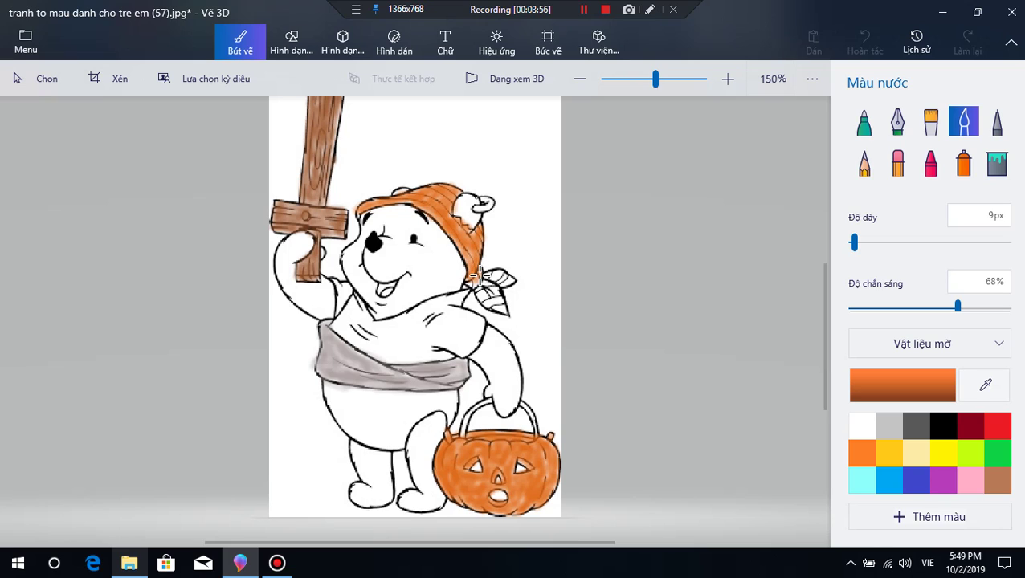
pyautogui.moveTo(477, 278)
pyautogui.mouseDown()
pyautogui.moveTo(498, 302)
pyautogui.moveTo(483, 300)
pyautogui.mouseUp()
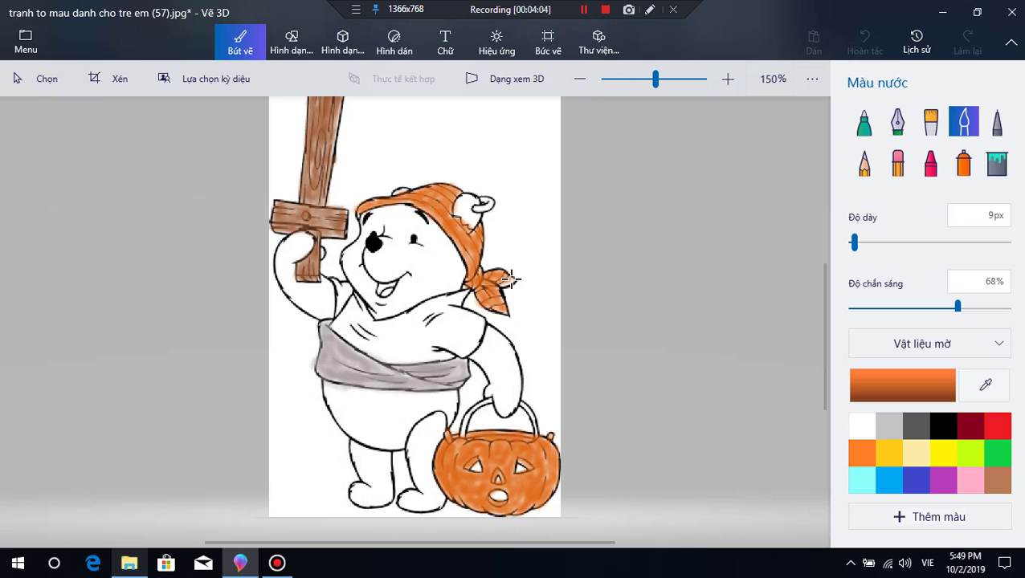
pyautogui.moveTo(493, 259)
pyautogui.mouseDown()
pyautogui.moveTo(476, 237)
pyautogui.moveTo(452, 250)
pyautogui.mouseUp()
pyautogui.moveTo(387, 289); pyautogui.dragTo(386, 294)
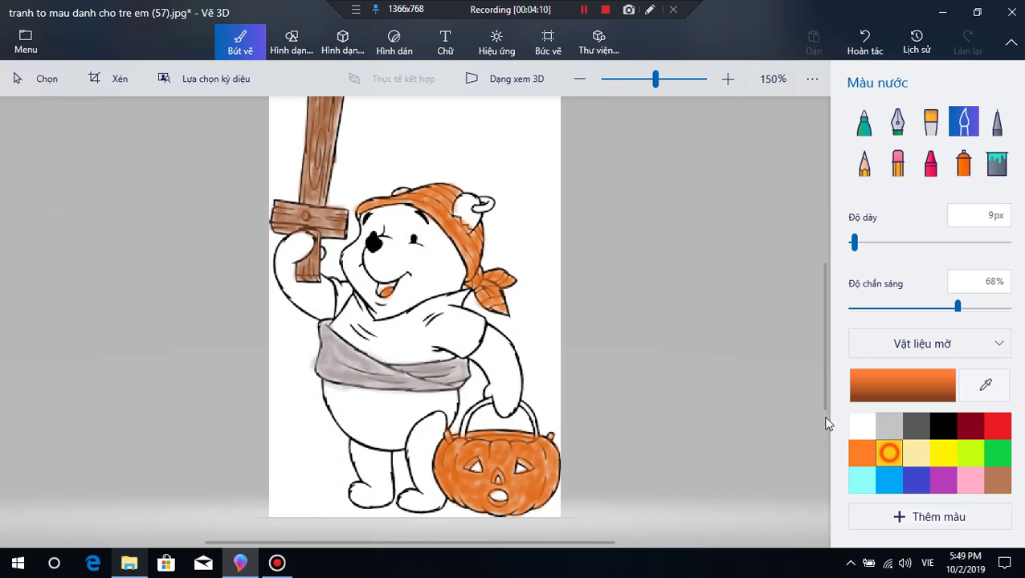
# - Paint the bear's ears, the ring on the ear and the forehead golden yellow with the 9 px watercolor brush
pyautogui.click(888, 452)
pyautogui.moveTo(466, 198)
pyautogui.mouseDown()
pyautogui.moveTo(454, 211)
pyautogui.moveTo(468, 195)
pyautogui.mouseUp()
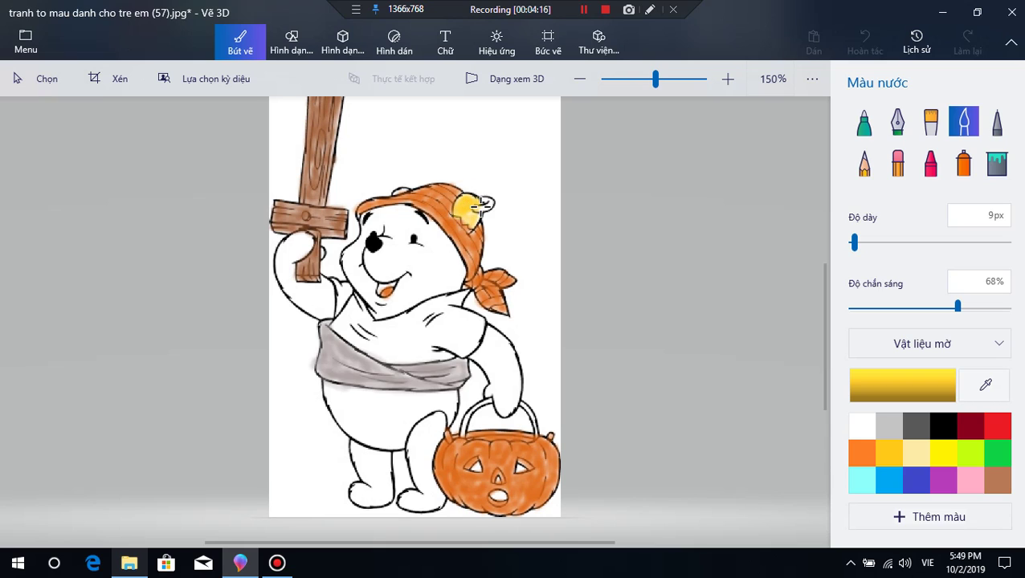
pyautogui.moveTo(482, 204); pyautogui.dragTo(480, 202)
pyautogui.moveTo(403, 190)
pyautogui.mouseDown()
pyautogui.moveTo(363, 219)
pyautogui.moveTo(366, 229)
pyautogui.mouseUp()
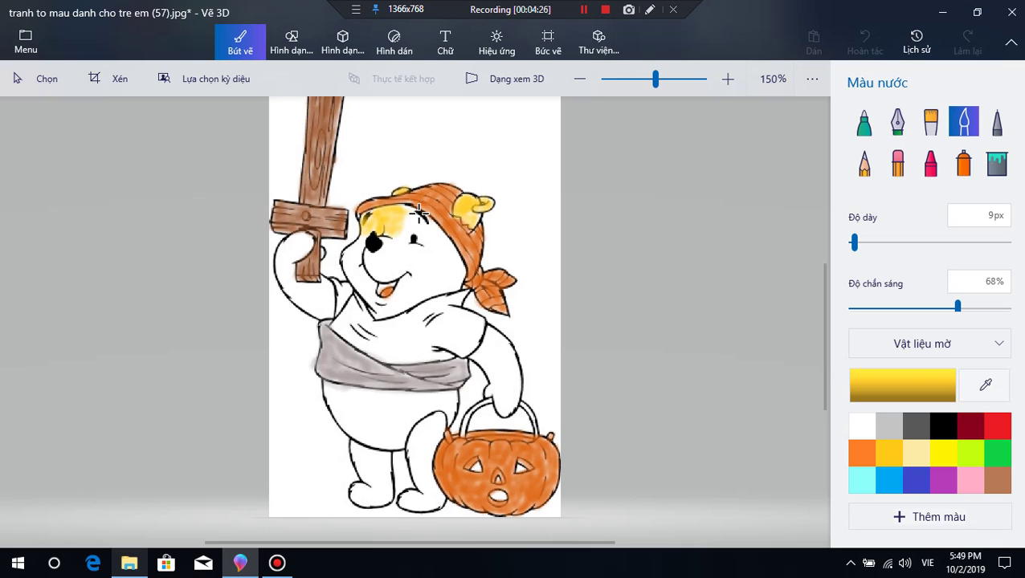
pyautogui.moveTo(411, 214)
pyautogui.mouseDown()
pyautogui.moveTo(402, 237)
pyautogui.moveTo(408, 214)
pyautogui.moveTo(416, 229)
pyautogui.moveTo(401, 243)
pyautogui.moveTo(413, 234)
pyautogui.moveTo(390, 233)
pyautogui.moveTo(399, 239)
pyautogui.moveTo(410, 217)
pyautogui.moveTo(442, 235)
pyautogui.mouseUp()
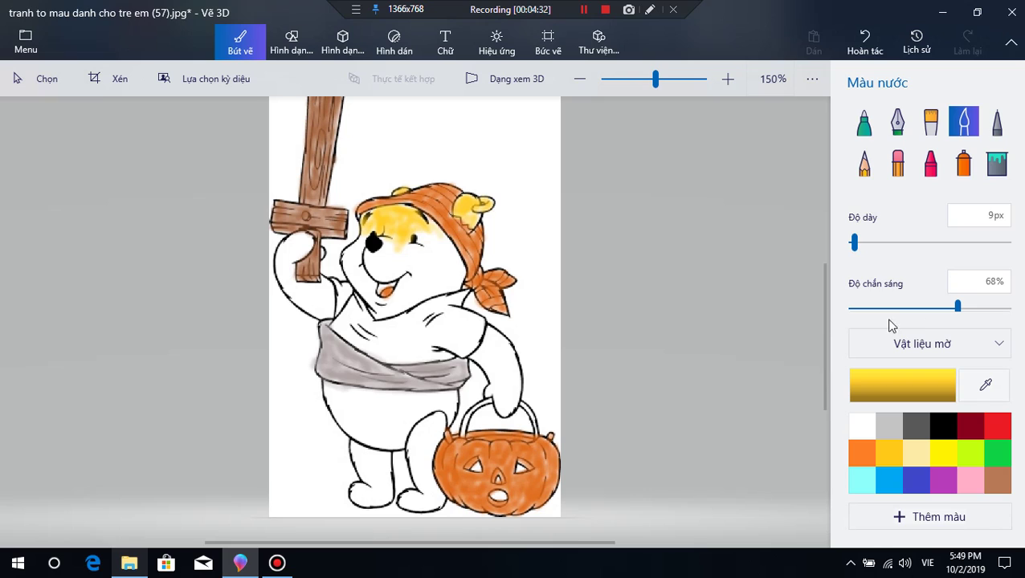
# - Set the brush thickness to 21 px and paint the rest of the bear's face and both arms golden yellow
pyautogui.moveTo(854, 243); pyautogui.dragTo(864, 243)
pyautogui.moveTo(431, 259)
pyautogui.mouseDown()
pyautogui.moveTo(384, 261)
pyautogui.moveTo(391, 249)
pyautogui.moveTo(379, 241)
pyautogui.moveTo(388, 260)
pyautogui.moveTo(377, 263)
pyautogui.moveTo(368, 247)
pyautogui.moveTo(379, 269)
pyautogui.moveTo(407, 270)
pyautogui.moveTo(380, 264)
pyautogui.mouseUp()
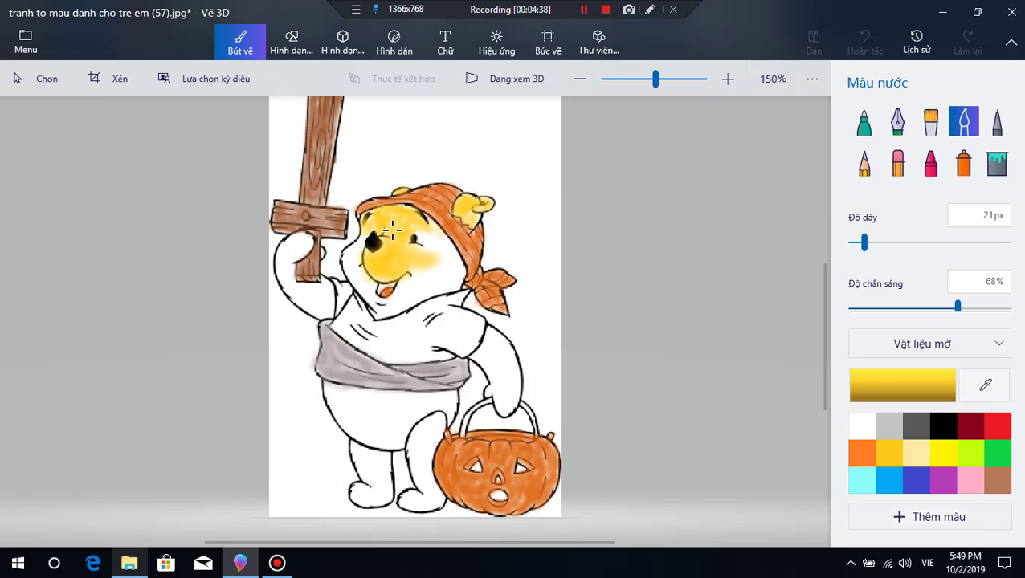
pyautogui.moveTo(421, 229)
pyautogui.mouseDown()
pyautogui.moveTo(441, 244)
pyautogui.moveTo(430, 229)
pyautogui.moveTo(423, 246)
pyautogui.moveTo(435, 258)
pyautogui.moveTo(451, 245)
pyautogui.moveTo(457, 271)
pyautogui.moveTo(438, 238)
pyautogui.moveTo(459, 266)
pyautogui.moveTo(452, 289)
pyautogui.moveTo(436, 287)
pyautogui.moveTo(446, 277)
pyautogui.moveTo(411, 299)
pyautogui.moveTo(415, 275)
pyautogui.moveTo(396, 294)
pyautogui.moveTo(421, 263)
pyautogui.moveTo(449, 266)
pyautogui.moveTo(440, 281)
pyautogui.moveTo(359, 260)
pyautogui.moveTo(375, 216)
pyautogui.moveTo(351, 267)
pyautogui.moveTo(348, 253)
pyautogui.moveTo(376, 305)
pyautogui.moveTo(369, 284)
pyautogui.moveTo(401, 297)
pyautogui.moveTo(382, 313)
pyautogui.moveTo(412, 301)
pyautogui.moveTo(376, 312)
pyautogui.moveTo(438, 265)
pyautogui.moveTo(403, 295)
pyautogui.moveTo(312, 310)
pyautogui.moveTo(321, 303)
pyautogui.moveTo(288, 274)
pyautogui.moveTo(304, 244)
pyautogui.moveTo(277, 263)
pyautogui.moveTo(303, 241)
pyautogui.moveTo(287, 250)
pyautogui.moveTo(308, 243)
pyautogui.moveTo(280, 268)
pyautogui.moveTo(292, 285)
pyautogui.moveTo(321, 250)
pyautogui.moveTo(296, 277)
pyautogui.moveTo(321, 300)
pyautogui.moveTo(310, 287)
pyautogui.moveTo(303, 299)
pyautogui.moveTo(314, 314)
pyautogui.moveTo(321, 278)
pyautogui.moveTo(321, 313)
pyautogui.mouseUp()
pyautogui.moveTo(499, 340)
pyautogui.mouseDown()
pyautogui.moveTo(501, 384)
pyautogui.moveTo(481, 365)
pyautogui.moveTo(498, 382)
pyautogui.moveTo(491, 390)
pyautogui.moveTo(502, 387)
pyautogui.moveTo(506, 412)
pyautogui.moveTo(511, 363)
pyautogui.mouseUp()
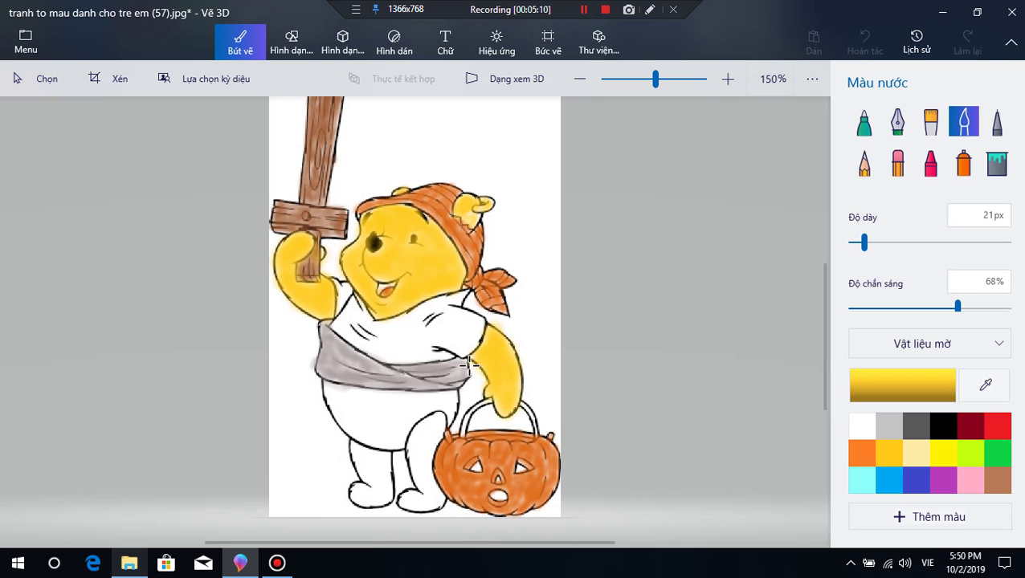
# - Paint the bear's belly and legs, the bucket's handle and the pumpkin's face openings golden yellow
pyautogui.moveTo(361, 438)
pyautogui.mouseDown()
pyautogui.moveTo(378, 487)
pyautogui.moveTo(361, 484)
pyautogui.moveTo(365, 497)
pyautogui.moveTo(350, 500)
pyautogui.moveTo(368, 477)
pyautogui.moveTo(388, 499)
pyautogui.moveTo(388, 452)
pyautogui.moveTo(367, 458)
pyautogui.moveTo(382, 472)
pyautogui.moveTo(360, 451)
pyautogui.moveTo(385, 460)
pyautogui.moveTo(379, 492)
pyautogui.moveTo(421, 499)
pyautogui.moveTo(412, 505)
pyautogui.moveTo(435, 484)
pyautogui.moveTo(436, 501)
pyautogui.moveTo(419, 468)
pyautogui.moveTo(419, 489)
pyautogui.moveTo(416, 443)
pyautogui.moveTo(425, 422)
pyautogui.moveTo(425, 443)
pyautogui.moveTo(434, 447)
pyautogui.moveTo(423, 483)
pyautogui.moveTo(438, 413)
pyautogui.moveTo(427, 444)
pyautogui.moveTo(426, 424)
pyautogui.moveTo(488, 487)
pyautogui.mouseUp()
pyautogui.moveTo(497, 492)
pyautogui.mouseDown()
pyautogui.moveTo(520, 468)
pyautogui.moveTo(462, 440)
pyautogui.moveTo(478, 409)
pyautogui.moveTo(506, 406)
pyautogui.mouseUp()
pyautogui.moveTo(440, 401)
pyautogui.mouseDown()
pyautogui.moveTo(401, 409)
pyautogui.moveTo(421, 415)
pyautogui.moveTo(453, 399)
pyautogui.moveTo(362, 407)
pyautogui.moveTo(416, 391)
pyautogui.moveTo(368, 389)
pyautogui.moveTo(413, 401)
pyautogui.moveTo(338, 400)
pyautogui.moveTo(372, 418)
pyautogui.moveTo(332, 410)
pyautogui.moveTo(335, 394)
pyautogui.moveTo(382, 437)
pyautogui.moveTo(357, 435)
pyautogui.moveTo(386, 438)
pyautogui.moveTo(392, 421)
pyautogui.moveTo(364, 422)
pyautogui.mouseUp()
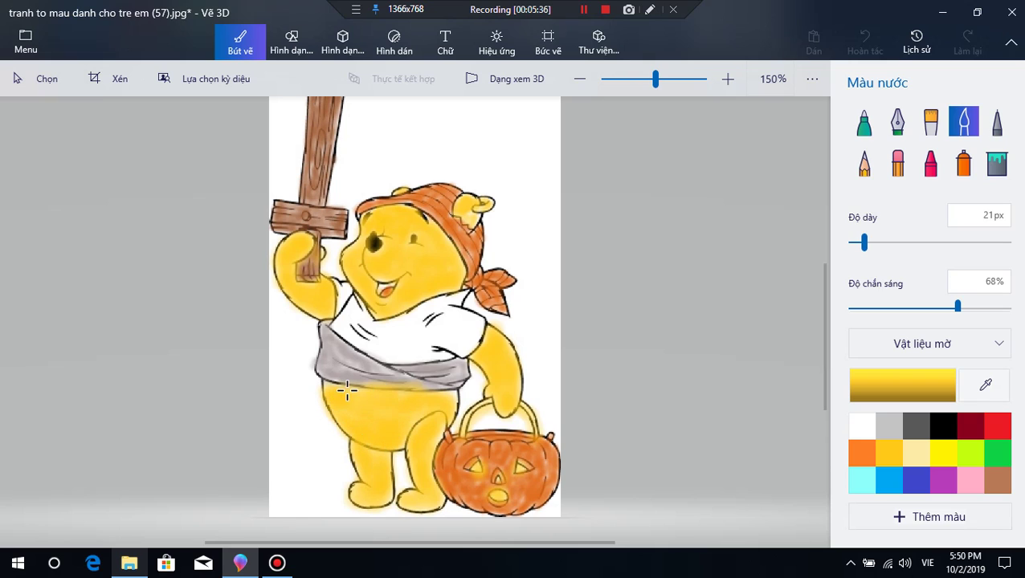
pyautogui.moveTo(402, 446); pyautogui.dragTo(432, 426)
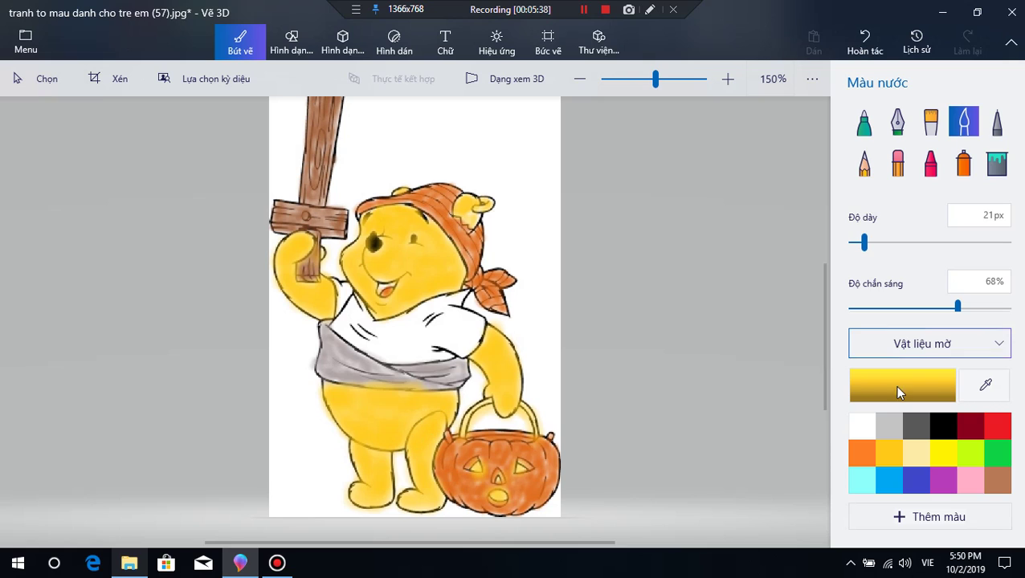
# - Paint the bear's shirt, including collar and sleeves, lime green with the 21 px watercolor brush
pyautogui.click(963, 446)
pyautogui.moveTo(442, 338)
pyautogui.mouseDown()
pyautogui.moveTo(414, 343)
pyautogui.moveTo(360, 316)
pyautogui.moveTo(341, 287)
pyautogui.moveTo(337, 315)
pyautogui.moveTo(375, 343)
pyautogui.moveTo(343, 286)
pyautogui.mouseUp()
pyautogui.moveTo(383, 338)
pyautogui.mouseDown()
pyautogui.moveTo(334, 325)
pyautogui.moveTo(382, 356)
pyautogui.moveTo(411, 319)
pyautogui.moveTo(390, 324)
pyautogui.moveTo(449, 298)
pyautogui.moveTo(383, 321)
pyautogui.moveTo(423, 321)
pyautogui.moveTo(460, 295)
pyautogui.moveTo(448, 317)
pyautogui.moveTo(467, 294)
pyautogui.moveTo(449, 323)
pyautogui.moveTo(466, 313)
pyautogui.moveTo(479, 324)
pyautogui.moveTo(460, 350)
pyautogui.moveTo(474, 343)
pyautogui.moveTo(474, 325)
pyautogui.moveTo(470, 338)
pyautogui.moveTo(421, 352)
pyautogui.moveTo(458, 361)
pyautogui.moveTo(406, 358)
pyautogui.moveTo(446, 351)
pyautogui.moveTo(390, 363)
pyautogui.moveTo(405, 328)
pyautogui.moveTo(438, 317)
pyautogui.mouseUp()
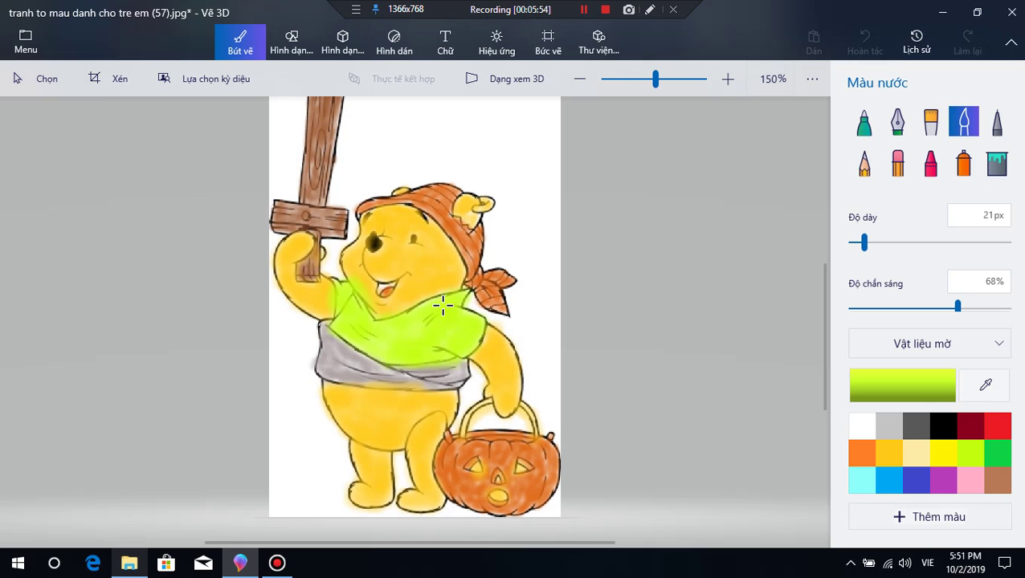
# - Set the brush thickness to 5 px and dab lime green inside the bear's mouth beside the tongue
pyautogui.moveTo(863, 243); pyautogui.dragTo(849, 242)
pyautogui.click(380, 289)
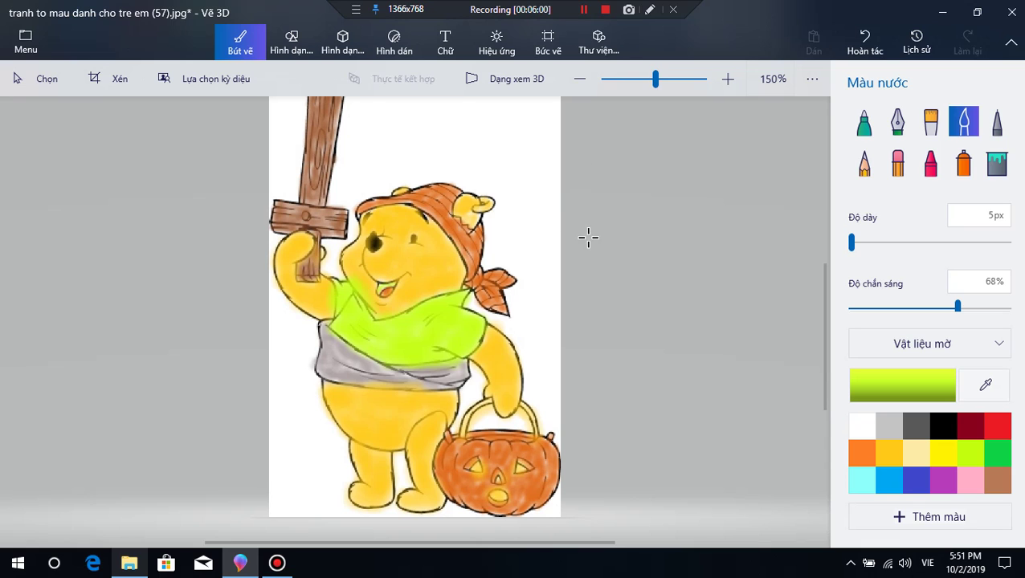
pyautogui.scroll(-2, 699, 345)
pyautogui.scroll(1, 810, 450)
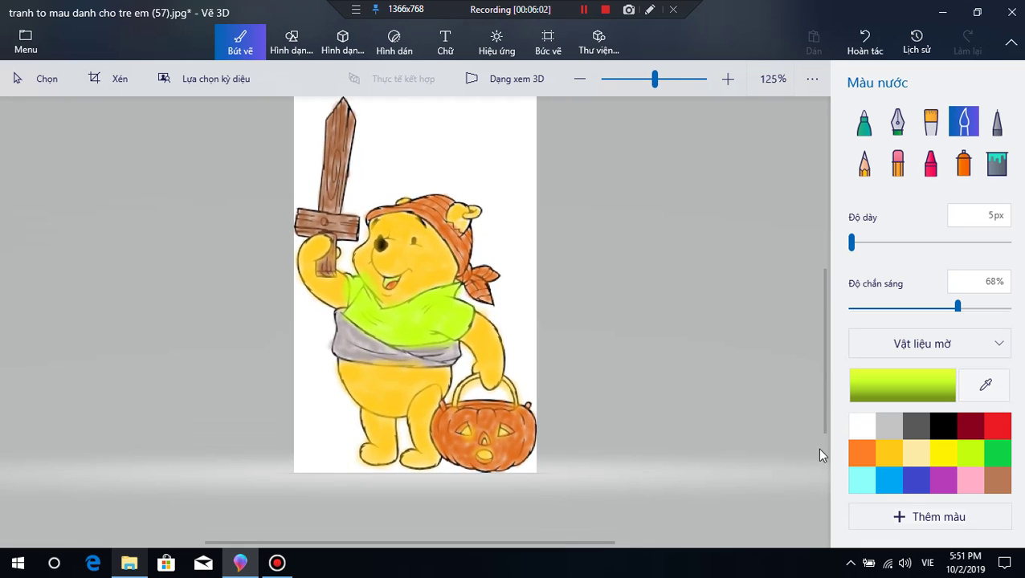
# - Set the watercolor brush to sky blue at 11 px and paint the gaps around the bucket handle, between the legs and below the bucket
pyautogui.click(993, 456)
pyautogui.click(954, 482)
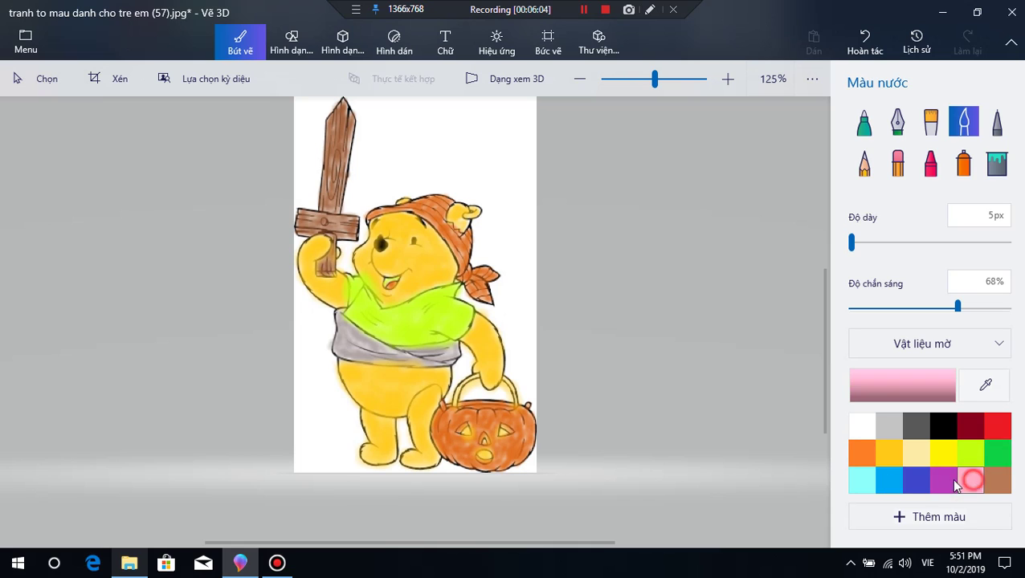
pyautogui.click(907, 486)
pyautogui.click(894, 483)
pyautogui.click(856, 242)
pyautogui.scroll(1, 469, 344)
pyautogui.moveTo(470, 347)
pyautogui.mouseDown()
pyautogui.moveTo(451, 411)
pyautogui.moveTo(481, 357)
pyautogui.moveTo(490, 391)
pyautogui.moveTo(470, 396)
pyautogui.moveTo(488, 404)
pyautogui.moveTo(519, 399)
pyautogui.moveTo(490, 394)
pyautogui.moveTo(519, 392)
pyautogui.moveTo(527, 409)
pyautogui.moveTo(517, 394)
pyautogui.moveTo(454, 411)
pyautogui.mouseUp()
pyautogui.moveTo(400, 442)
pyautogui.mouseDown()
pyautogui.moveTo(403, 456)
pyautogui.moveTo(401, 432)
pyautogui.moveTo(391, 486)
pyautogui.moveTo(404, 440)
pyautogui.mouseUp()
pyautogui.moveTo(456, 491); pyautogui.dragTo(486, 495)
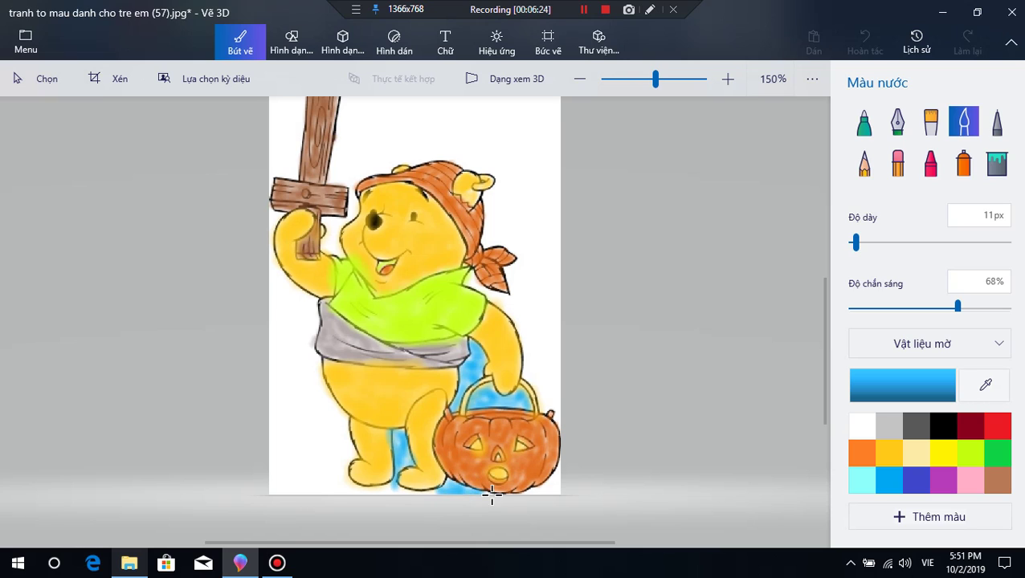
# - Paint sky blue along the picture's lower edge, in the corner beside the bucket and next to the bear's outer leg
pyautogui.moveTo(385, 486); pyautogui.dragTo(344, 488)
pyautogui.moveTo(505, 491); pyautogui.dragTo(557, 489)
pyautogui.moveTo(351, 428)
pyautogui.mouseDown()
pyautogui.moveTo(337, 478)
pyautogui.moveTo(350, 487)
pyautogui.mouseUp()
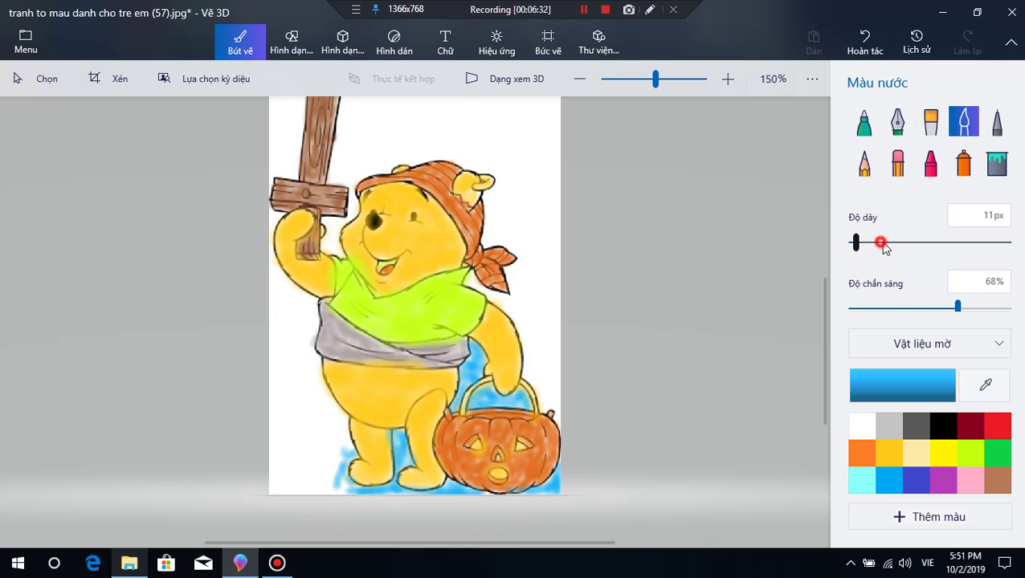
pyautogui.moveTo(297, 421); pyautogui.dragTo(347, 442)
# - Set the brush thickness to 38 px and fill the large background areas around the bear and sword with sky blue
pyautogui.moveTo(856, 242); pyautogui.dragTo(878, 242)
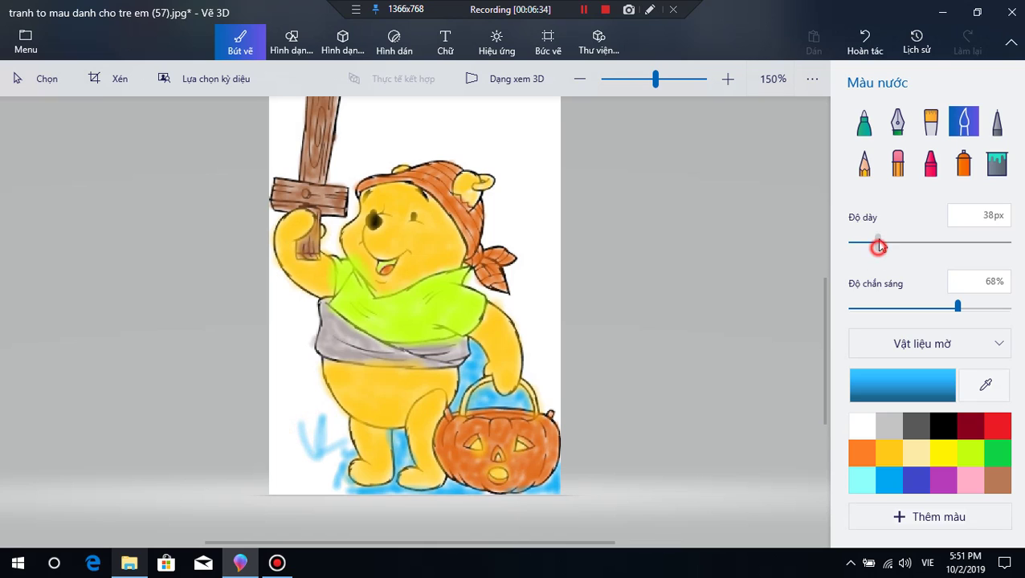
pyautogui.moveTo(318, 409)
pyautogui.mouseDown()
pyautogui.moveTo(293, 428)
pyautogui.moveTo(333, 424)
pyautogui.moveTo(334, 464)
pyautogui.moveTo(305, 497)
pyautogui.moveTo(271, 474)
pyautogui.moveTo(289, 418)
pyautogui.moveTo(305, 457)
pyautogui.moveTo(320, 425)
pyautogui.moveTo(273, 277)
pyautogui.moveTo(276, 323)
pyautogui.moveTo(305, 359)
pyautogui.moveTo(291, 293)
pyautogui.moveTo(258, 245)
pyautogui.moveTo(336, 219)
pyautogui.moveTo(359, 142)
pyautogui.moveTo(356, 113)
pyautogui.moveTo(359, 130)
pyautogui.moveTo(393, 114)
pyautogui.moveTo(412, 144)
pyautogui.moveTo(559, 93)
pyautogui.moveTo(448, 114)
pyautogui.moveTo(482, 124)
pyautogui.moveTo(470, 159)
pyautogui.moveTo(551, 114)
pyautogui.moveTo(509, 189)
pyautogui.mouseUp()
pyautogui.moveTo(496, 235)
pyautogui.mouseDown()
pyautogui.moveTo(517, 245)
pyautogui.moveTo(547, 200)
pyautogui.moveTo(518, 296)
pyautogui.moveTo(544, 223)
pyautogui.moveTo(523, 345)
pyautogui.moveTo(475, 291)
pyautogui.moveTo(497, 291)
pyautogui.moveTo(550, 389)
pyautogui.moveTo(559, 96)
pyautogui.moveTo(506, 121)
pyautogui.mouseUp()
pyautogui.scroll(-1, 506, 120)
pyautogui.scroll(-1, 494, 137)
pyautogui.scroll(1, 488, 152)
pyautogui.scroll(-2, 474, 193)
pyautogui.scroll(1, 434, 233)
pyautogui.moveTo(418, 234)
pyautogui.mouseDown()
pyautogui.moveTo(364, 294)
pyautogui.moveTo(395, 194)
pyautogui.moveTo(379, 250)
pyautogui.moveTo(382, 212)
pyautogui.moveTo(369, 207)
pyautogui.moveTo(371, 255)
pyautogui.moveTo(384, 217)
pyautogui.moveTo(426, 223)
pyautogui.moveTo(475, 196)
pyautogui.moveTo(384, 218)
pyautogui.moveTo(376, 279)
pyautogui.moveTo(413, 213)
pyautogui.moveTo(480, 200)
pyautogui.moveTo(480, 214)
pyautogui.moveTo(408, 259)
pyautogui.moveTo(418, 248)
pyautogui.moveTo(483, 266)
pyautogui.moveTo(417, 274)
pyautogui.moveTo(479, 250)
pyautogui.moveTo(475, 269)
pyautogui.moveTo(504, 254)
pyautogui.moveTo(500, 208)
pyautogui.moveTo(457, 225)
pyautogui.moveTo(479, 238)
pyautogui.moveTo(476, 229)
pyautogui.moveTo(506, 286)
pyautogui.moveTo(504, 356)
pyautogui.moveTo(482, 307)
pyautogui.moveTo(488, 281)
pyautogui.moveTo(471, 303)
pyautogui.moveTo(490, 337)
pyautogui.mouseUp()
pyautogui.moveTo(321, 221)
pyautogui.mouseDown()
pyautogui.moveTo(331, 206)
pyautogui.moveTo(321, 229)
pyautogui.moveTo(334, 211)
pyautogui.moveTo(326, 287)
pyautogui.mouseUp()
# - Set the brush thickness to 25 px and paint the remaining white background gaps along the outlines of the sword, bear and bucket sky blue
pyautogui.moveTo(879, 241); pyautogui.dragTo(868, 242)
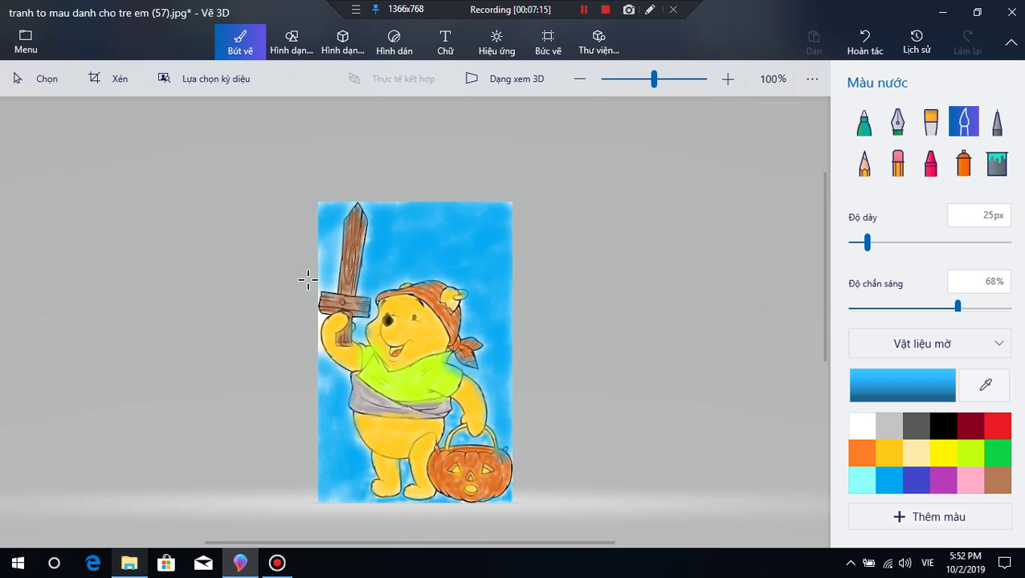
pyautogui.moveTo(329, 256); pyautogui.dragTo(335, 232)
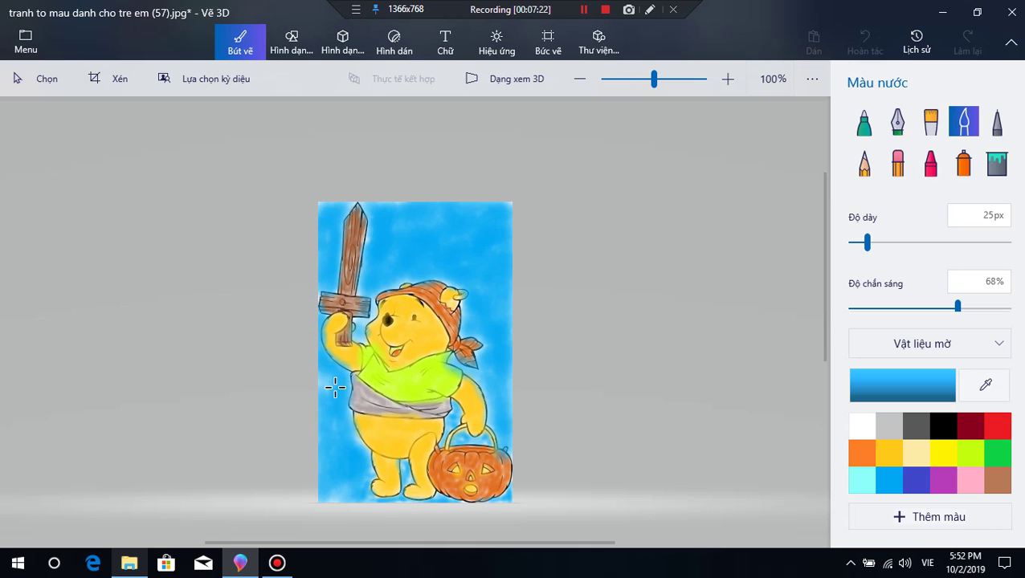
pyautogui.moveTo(326, 382)
pyautogui.mouseDown()
pyautogui.moveTo(333, 418)
pyautogui.moveTo(363, 445)
pyautogui.mouseUp()
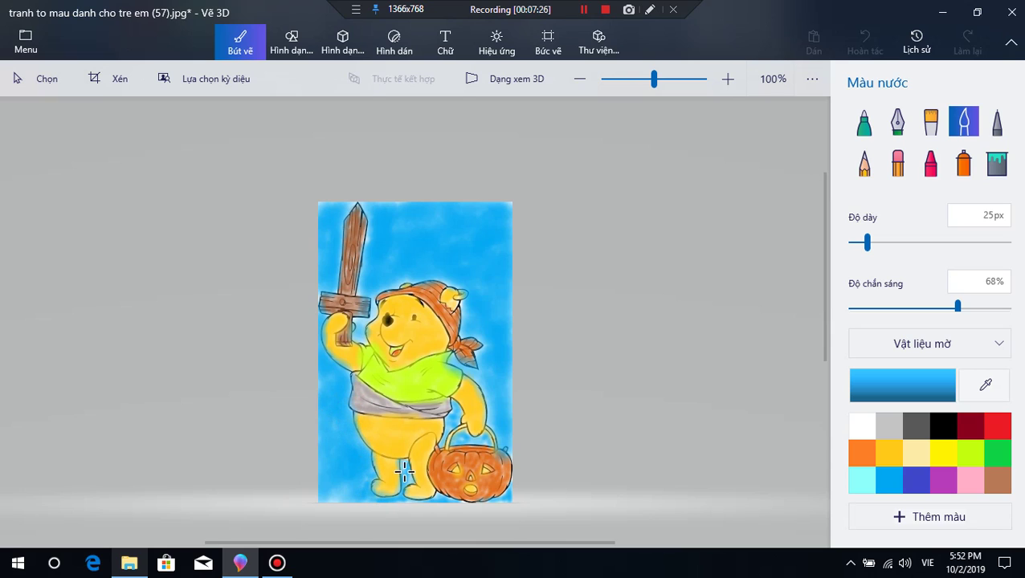
pyautogui.moveTo(399, 492); pyautogui.dragTo(384, 494)
pyautogui.moveTo(357, 319); pyautogui.dragTo(358, 320)
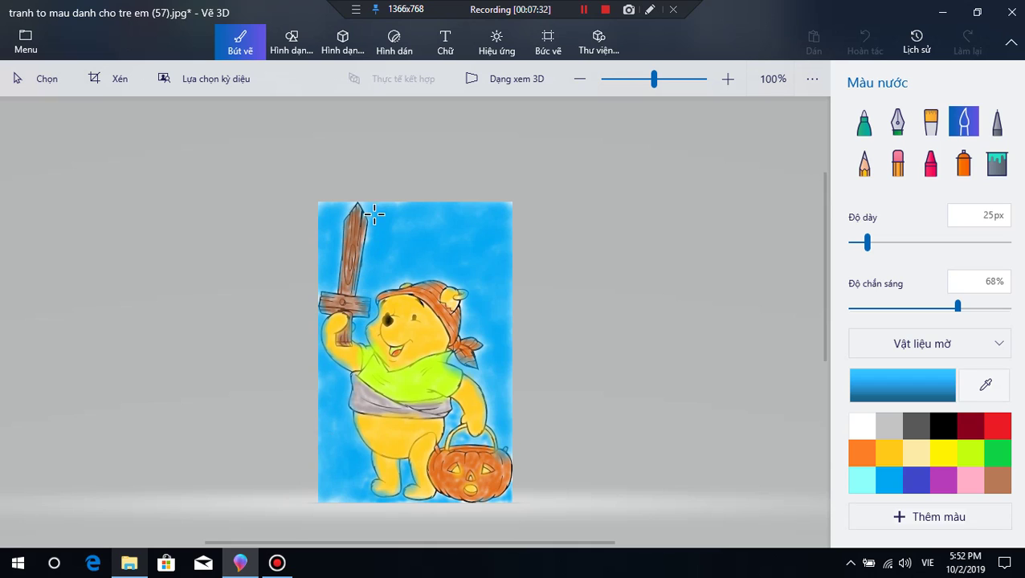
pyautogui.moveTo(398, 204); pyautogui.dragTo(372, 296)
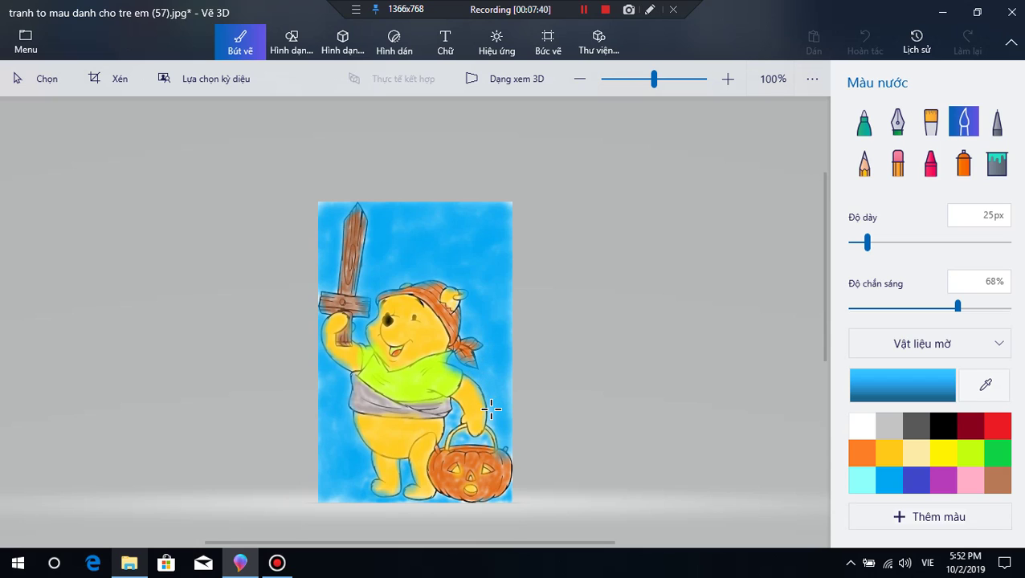
pyautogui.click(485, 440)
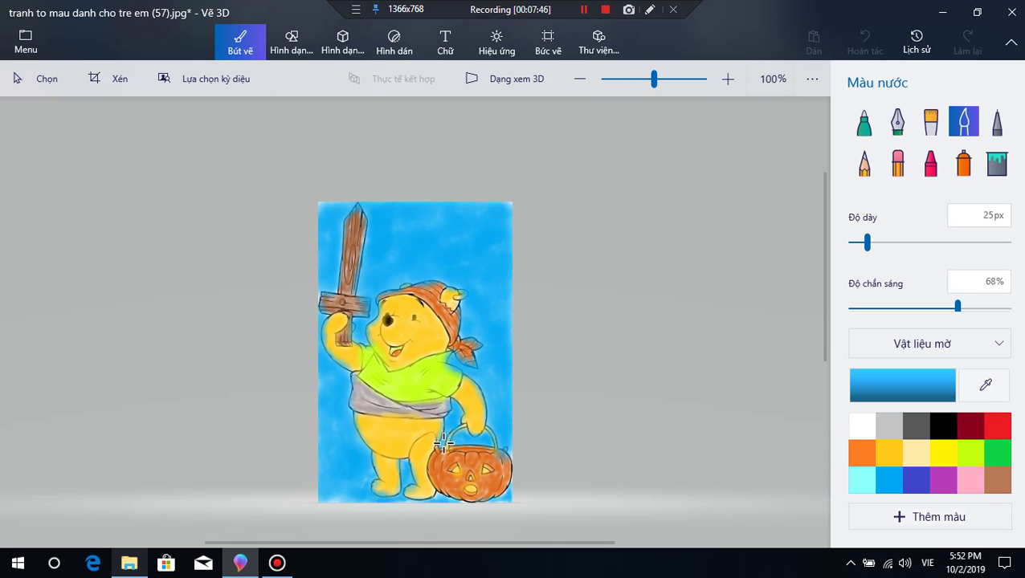
pyautogui.click(511, 500)
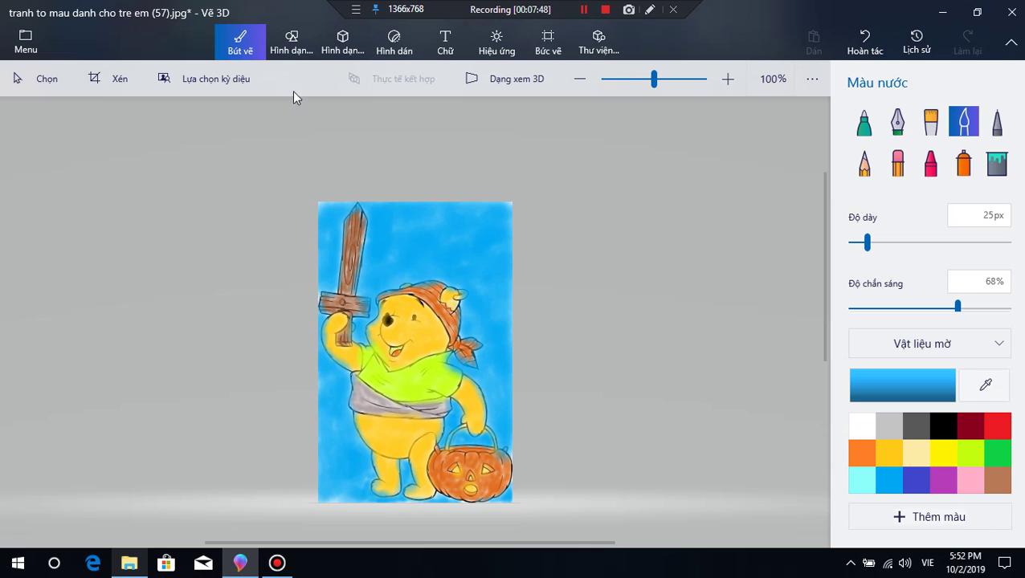
# - Frame the whole picture with an unfilled rounded square that has a solid black 10 px outline
pyautogui.click(291, 42)
pyautogui.click(963, 203)
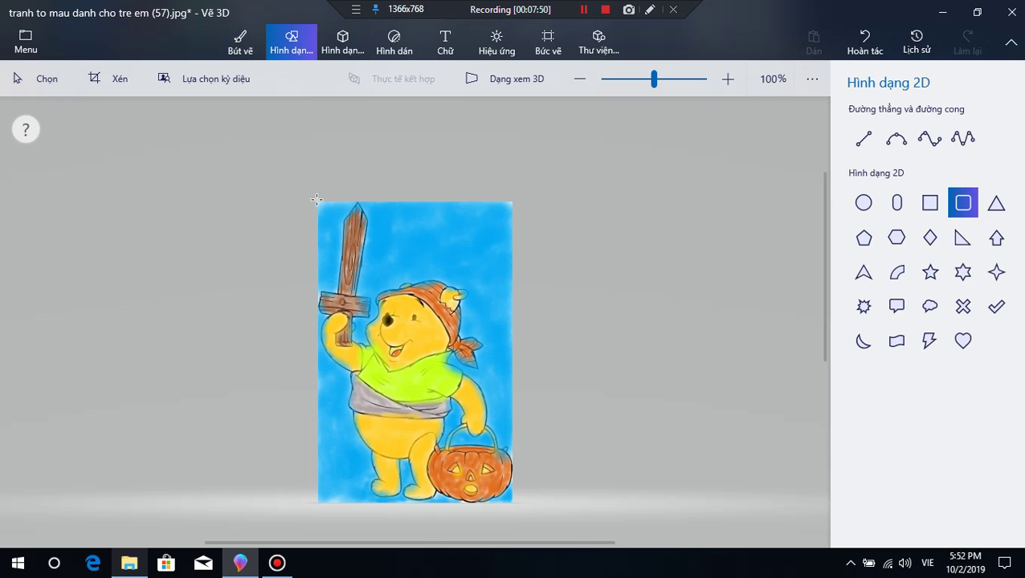
pyautogui.moveTo(320, 202); pyautogui.dragTo(513, 503)
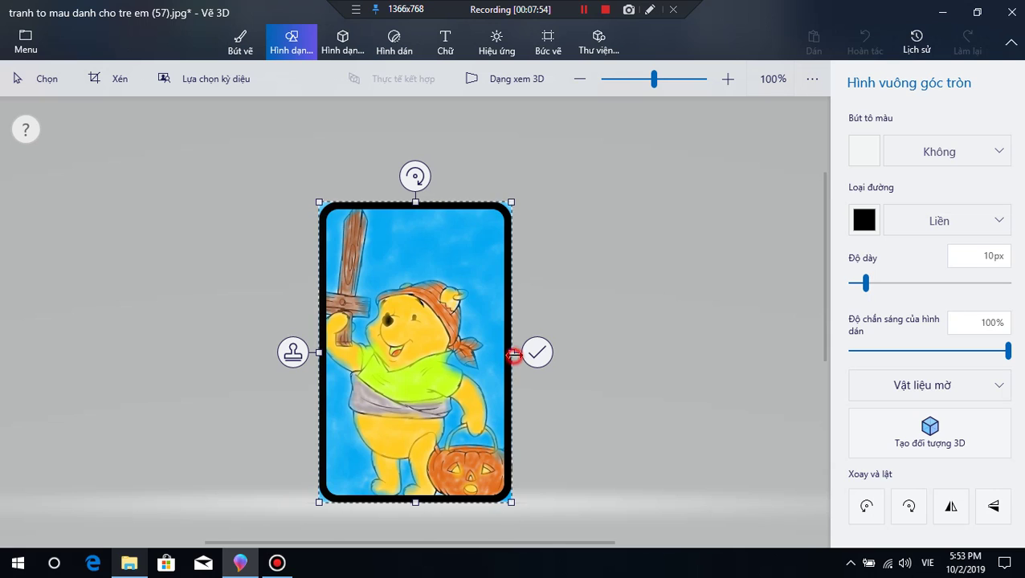
pyautogui.click(451, 146)
# - Return to the watercolor brush and show the framed picture in 3D view
pyautogui.click(239, 42)
pyautogui.click(514, 79)
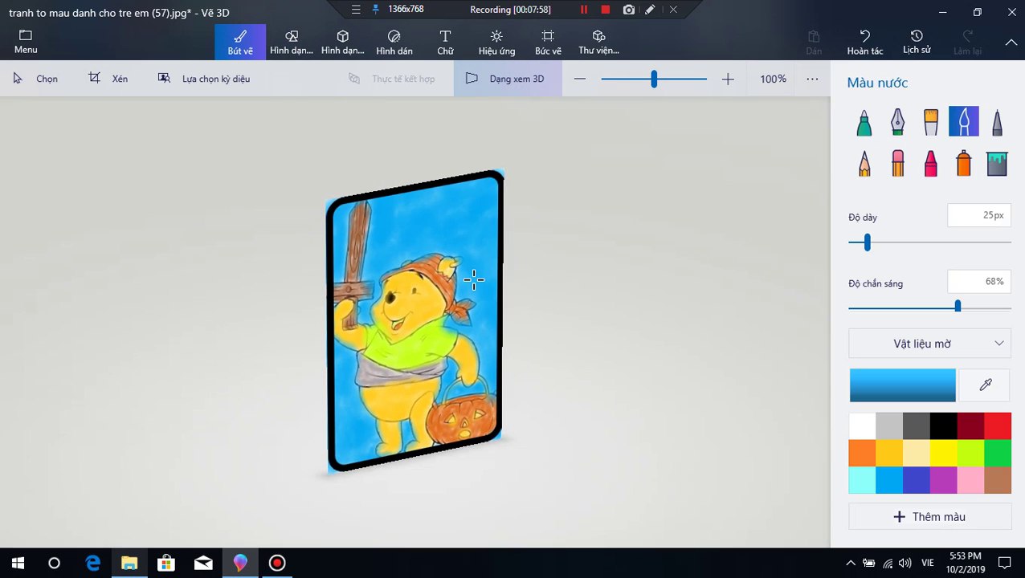